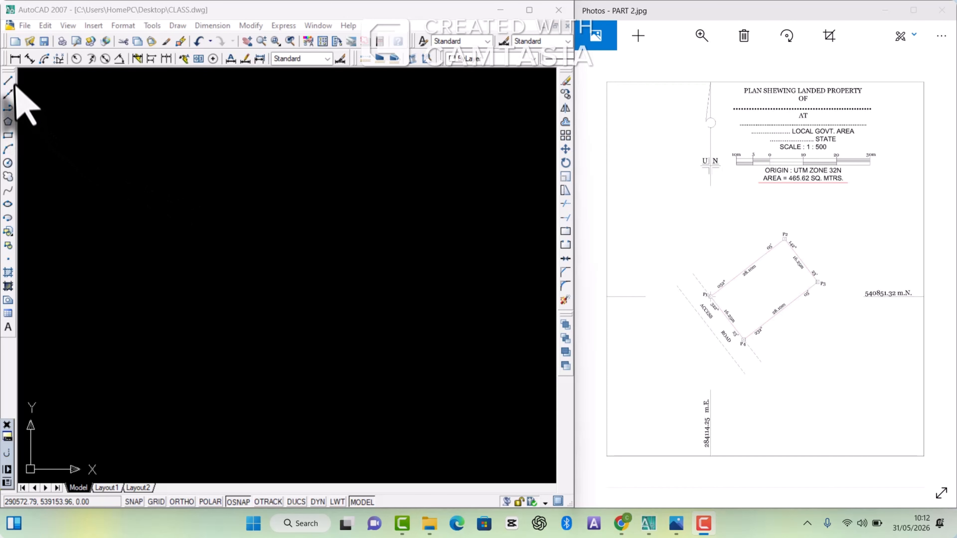
# Step: Draw a line from an arbitrary point in the drawing to P1 at coordinates 284114.25,540851.32
pyautogui.click(9, 79)
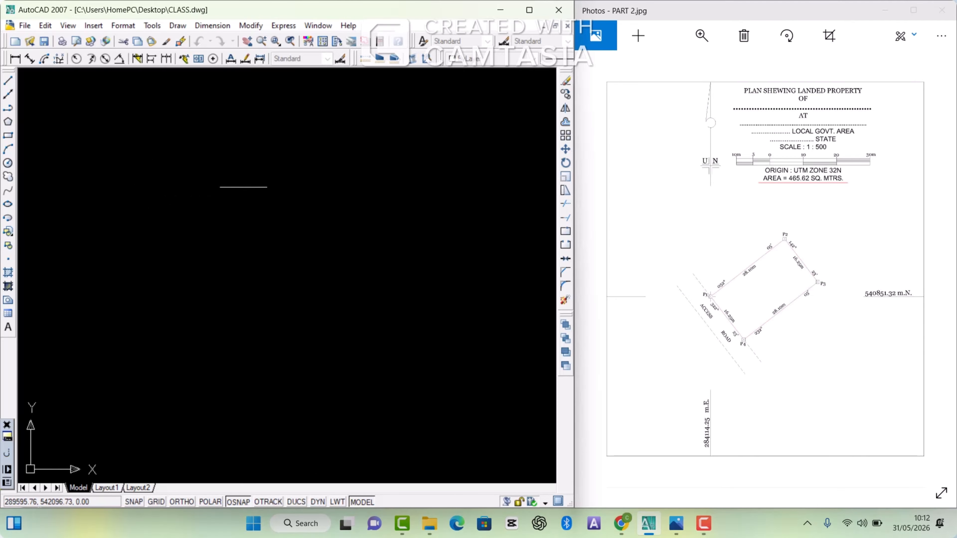
pyautogui.click(67, 148)
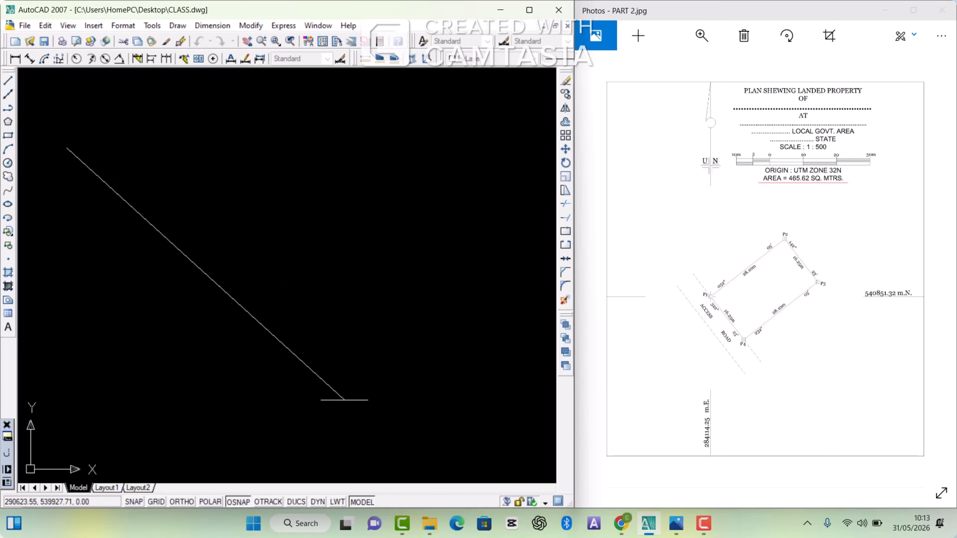
pyautogui.moveTo(6, 461)
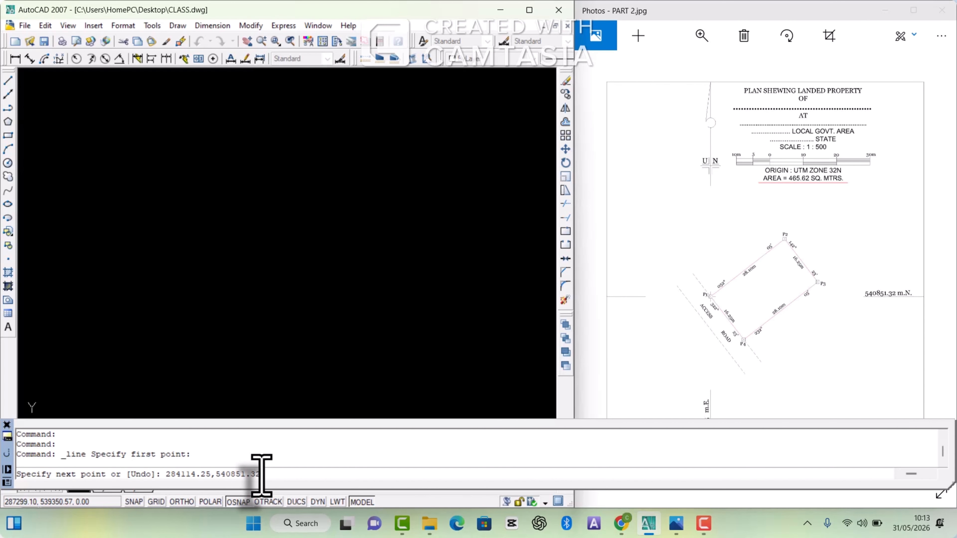
pyautogui.press('Return')
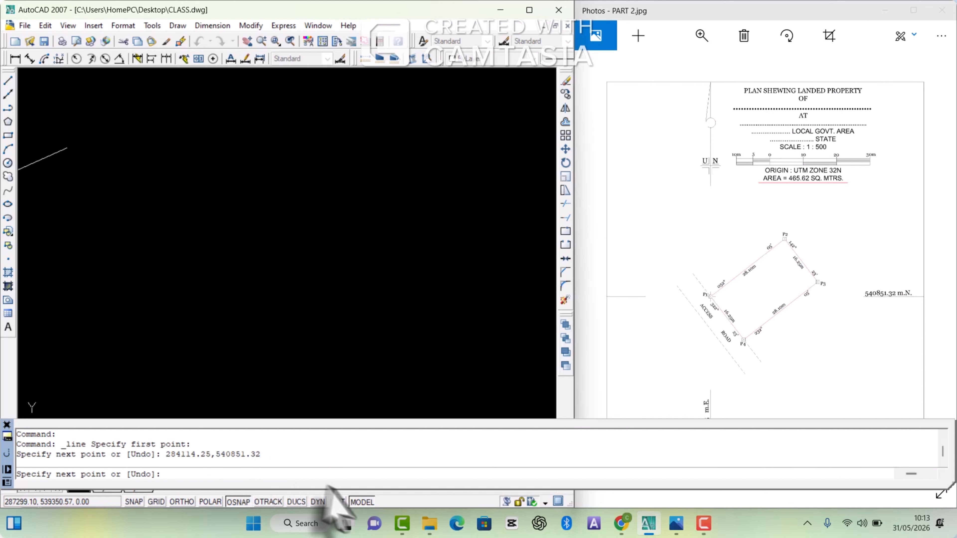
pyautogui.scroll(-4, 374, 236)
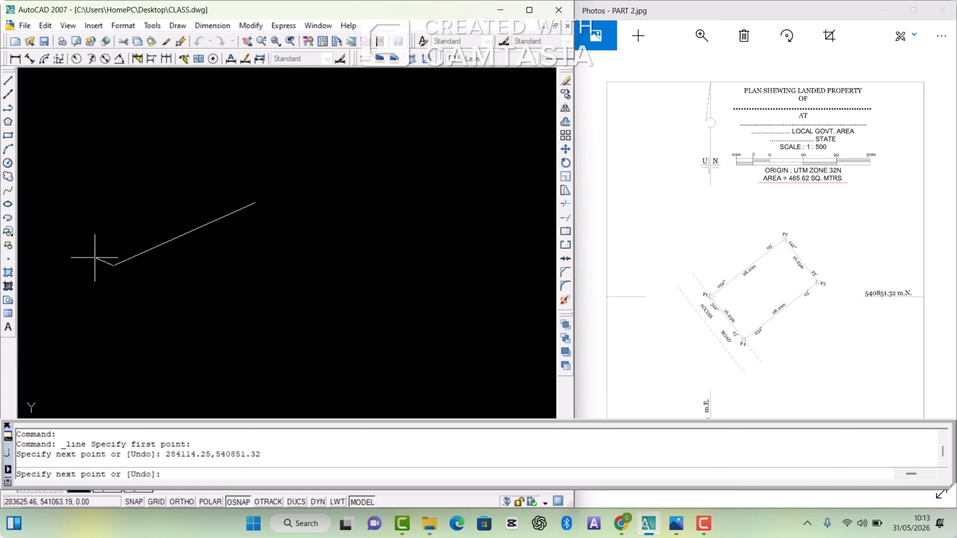
pyautogui.scroll(3, 88, 268)
pyautogui.scroll(2, 89, 269)
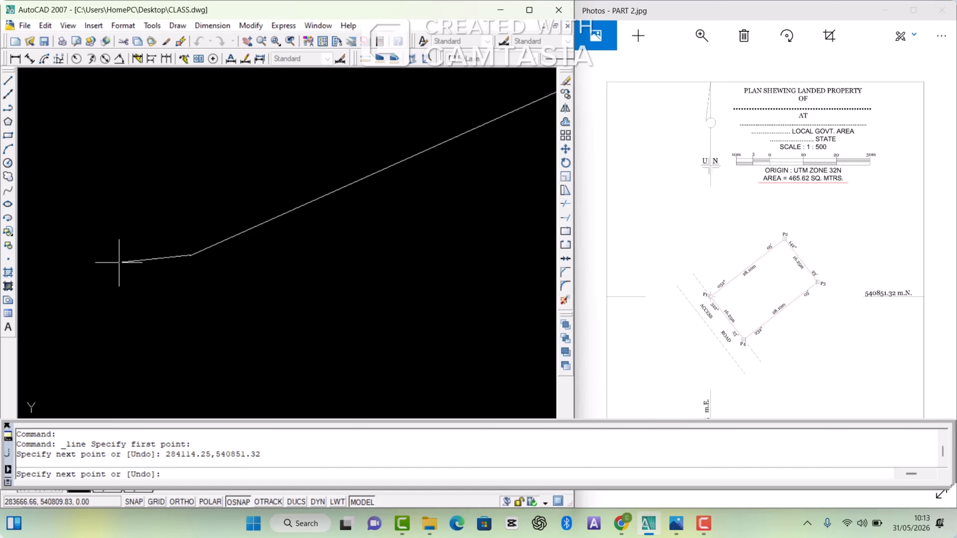
pyautogui.scroll(2, 117, 260)
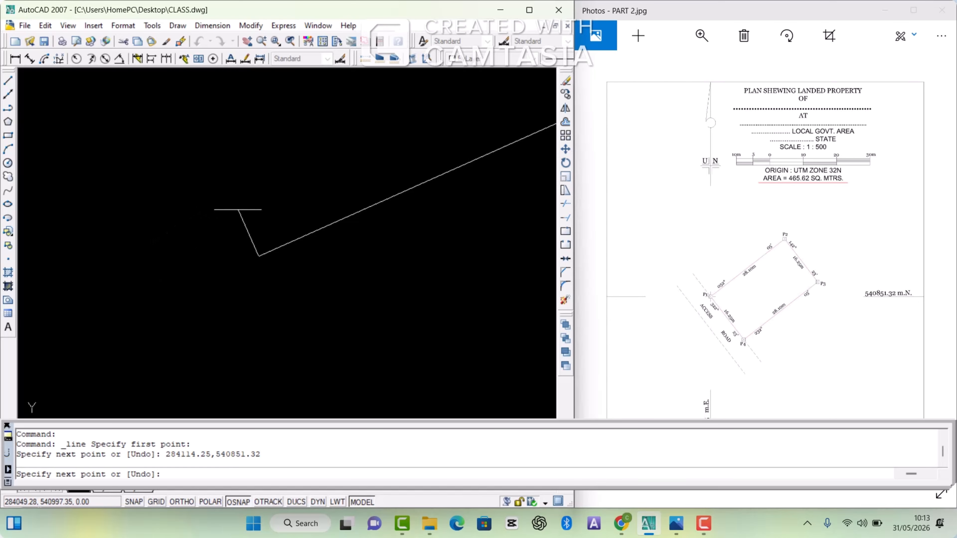
pyautogui.scroll(1, 237, 206)
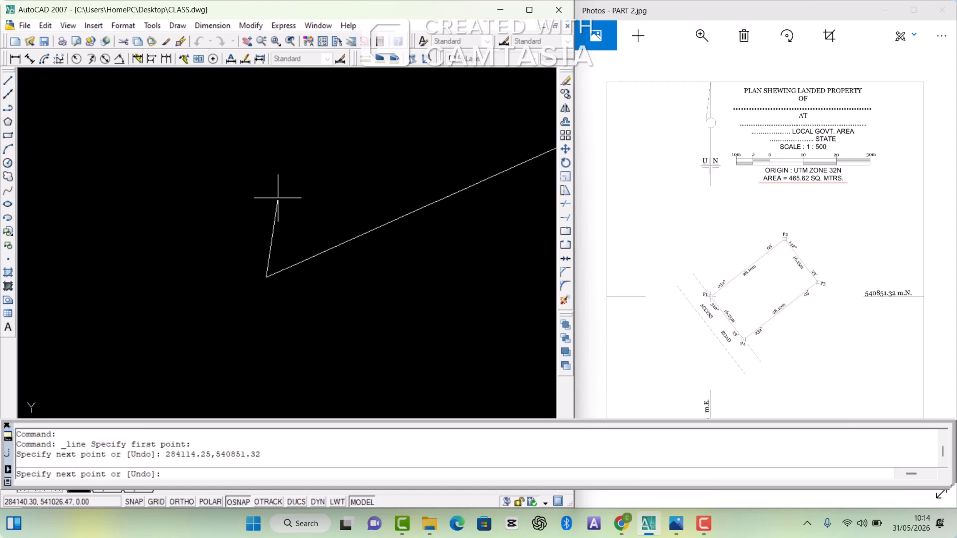
pyautogui.scroll(-1, 679, 278)
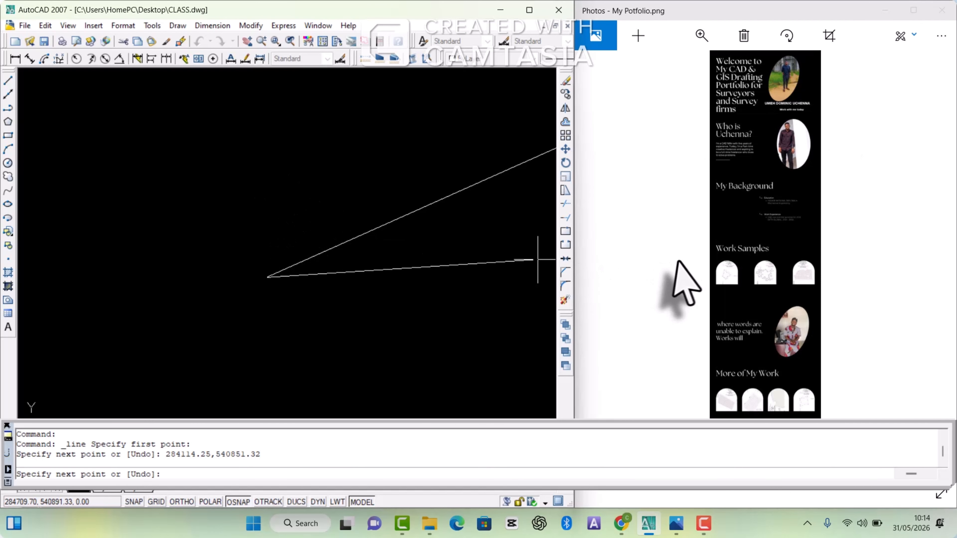
pyautogui.scroll(-1, 674, 294)
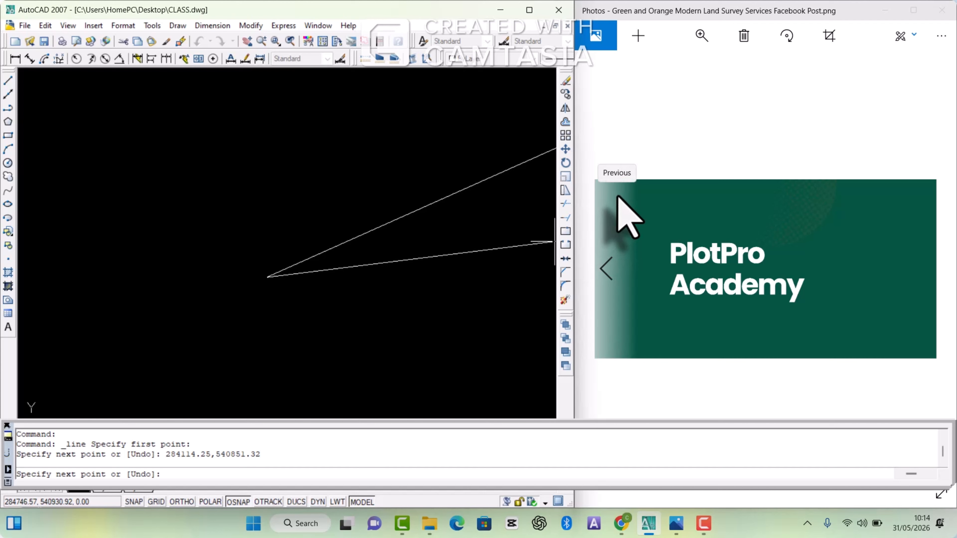
pyautogui.scroll(1, 631, 79)
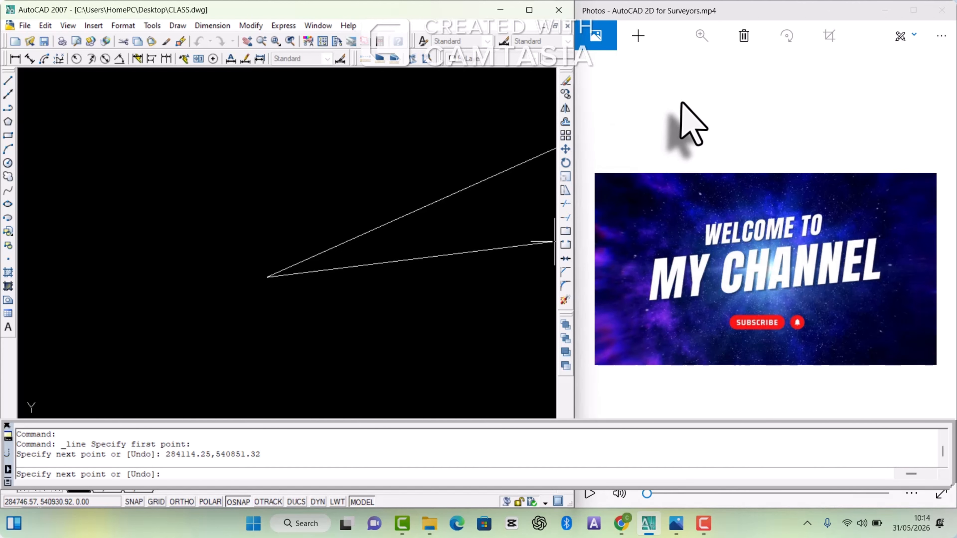
pyautogui.scroll(1, 682, 102)
pyautogui.scroll(-2, 682, 103)
pyautogui.scroll(-2, 682, 102)
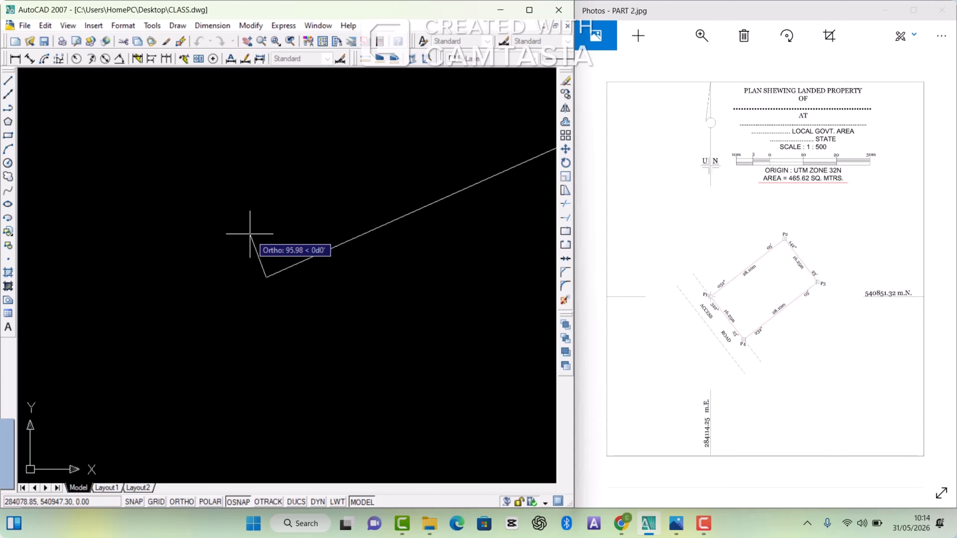
# Step: Continue the line from P1 to P2 with a distance of 28.10 at bearing 52D05'
pyautogui.moveTo(3, 452)
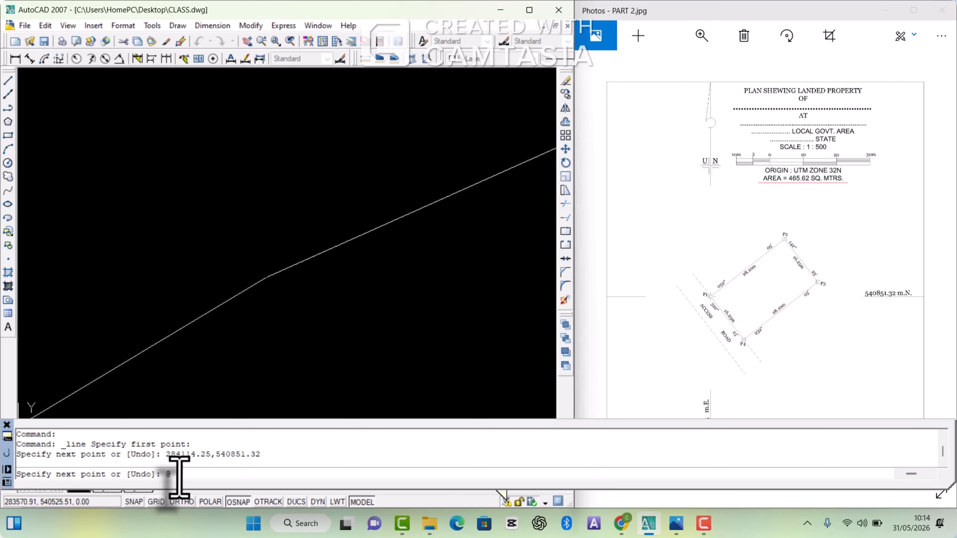
pyautogui.press('BackSpace')
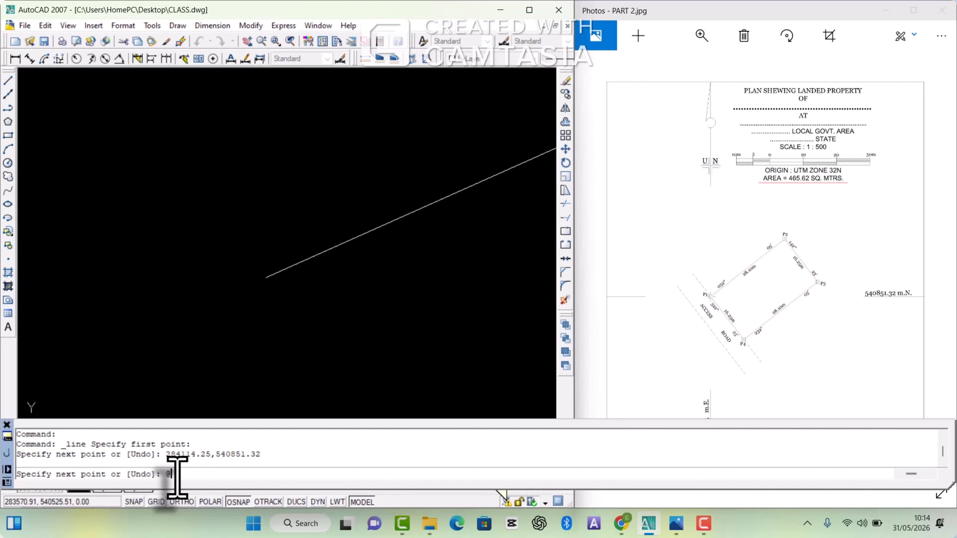
pyautogui.write('28.10')
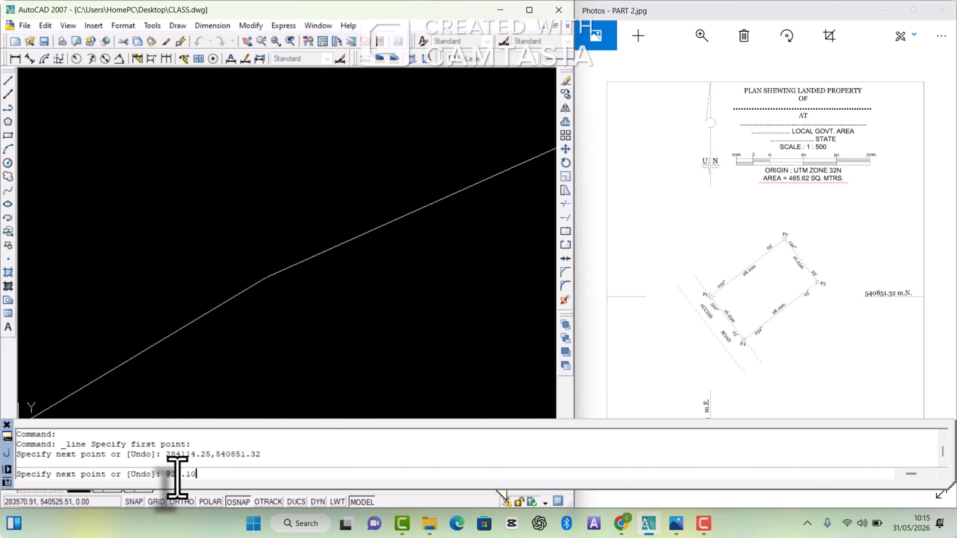
pyautogui.write('<')
pyautogui.write('52')
pyautogui.write('D')
pyautogui.write("05'")
pyautogui.press('Return')
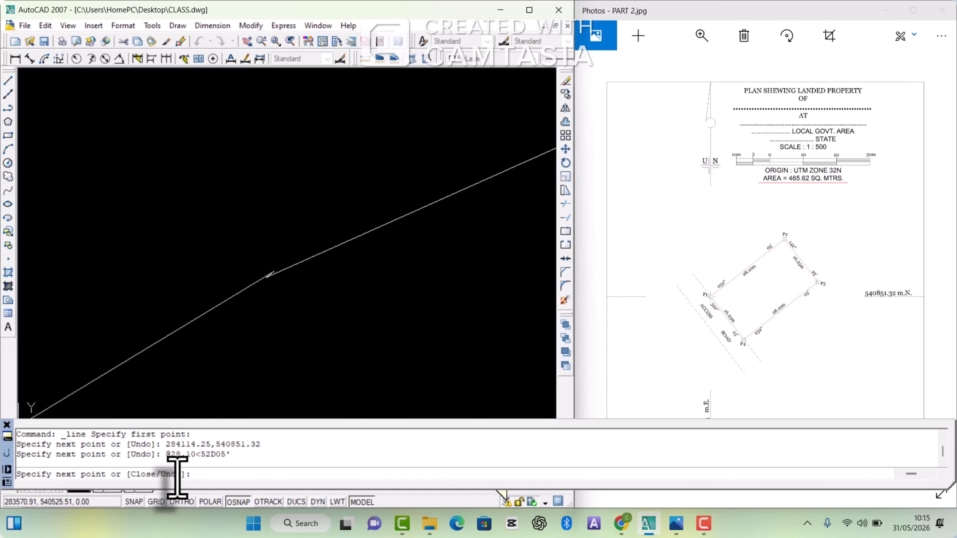
# Step: Add the P2 to P3 boundary segment with a distance of 16.25 at bearing 142D23'
pyautogui.scroll(8, 272, 284)
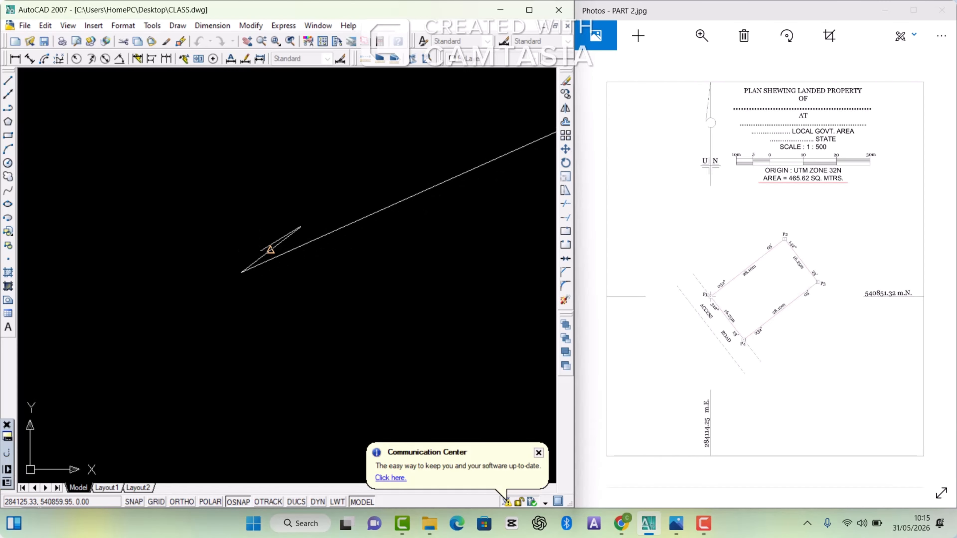
pyautogui.scroll(4, 263, 251)
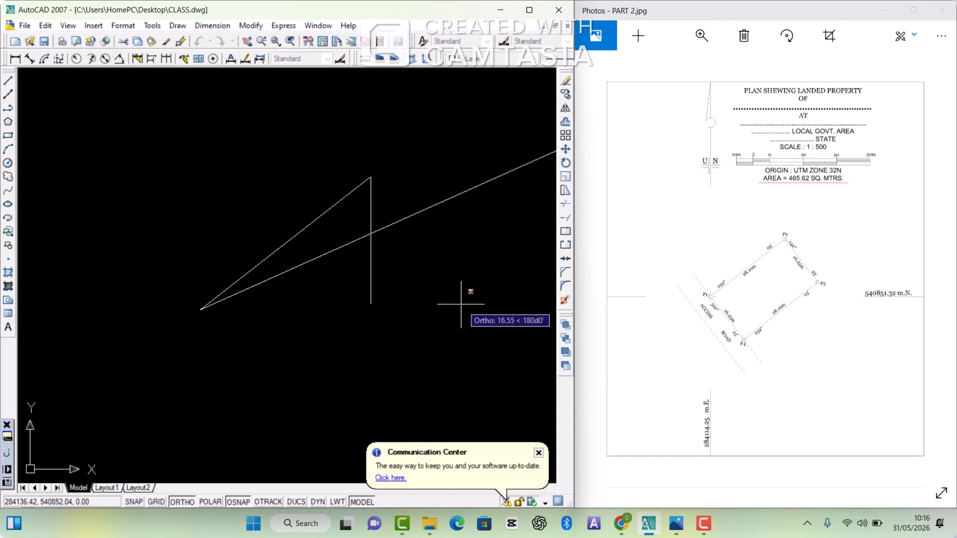
pyautogui.write('@')
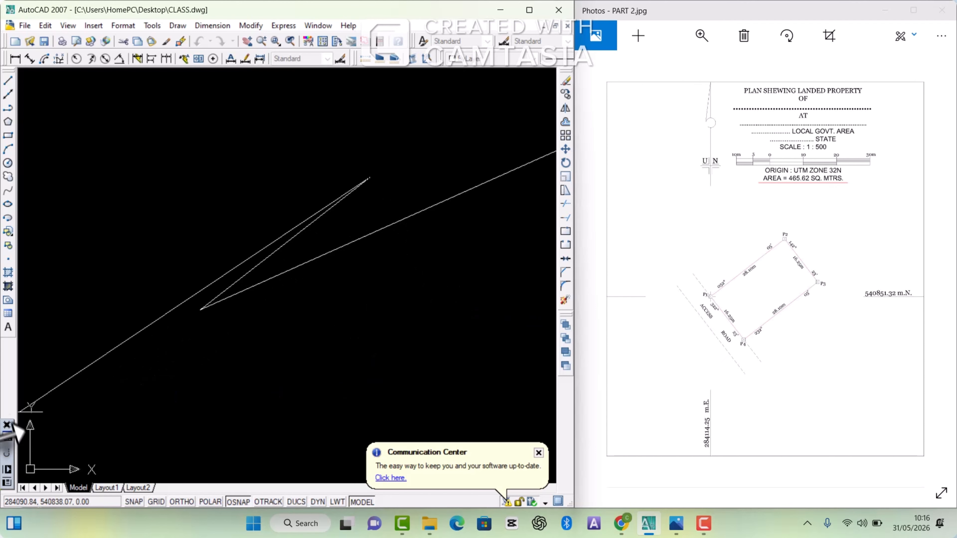
pyautogui.moveTo(9, 460)
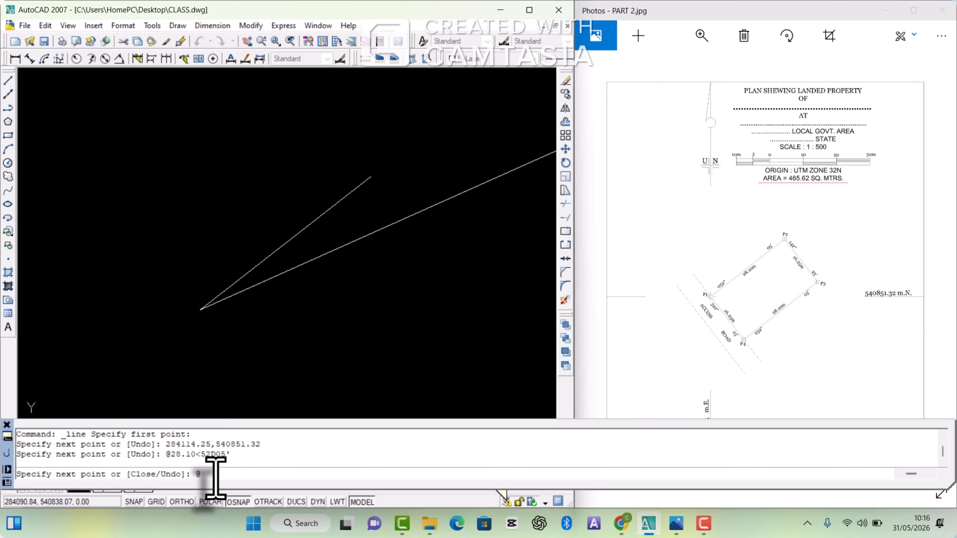
pyautogui.write('16.25')
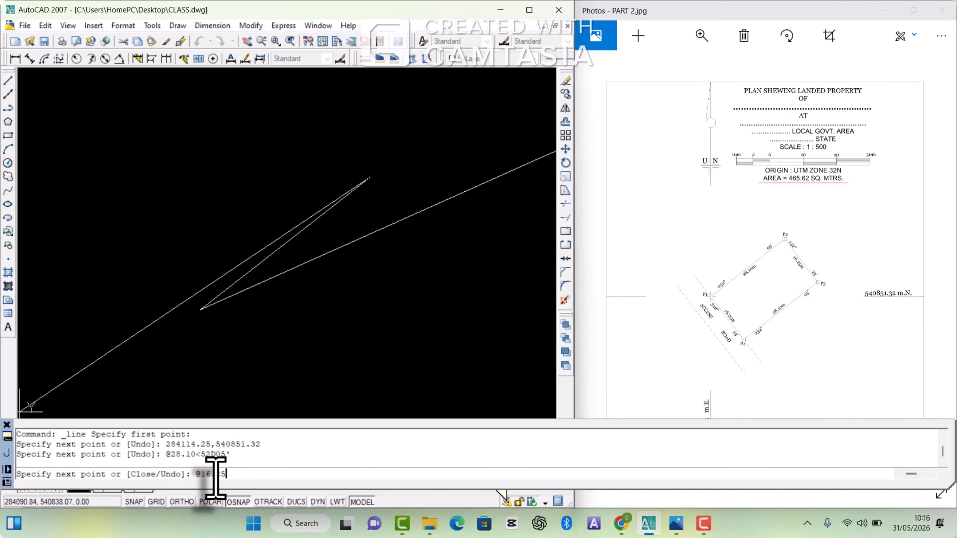
pyautogui.write('<')
pyautogui.write("142D23'")
pyautogui.press('Return')
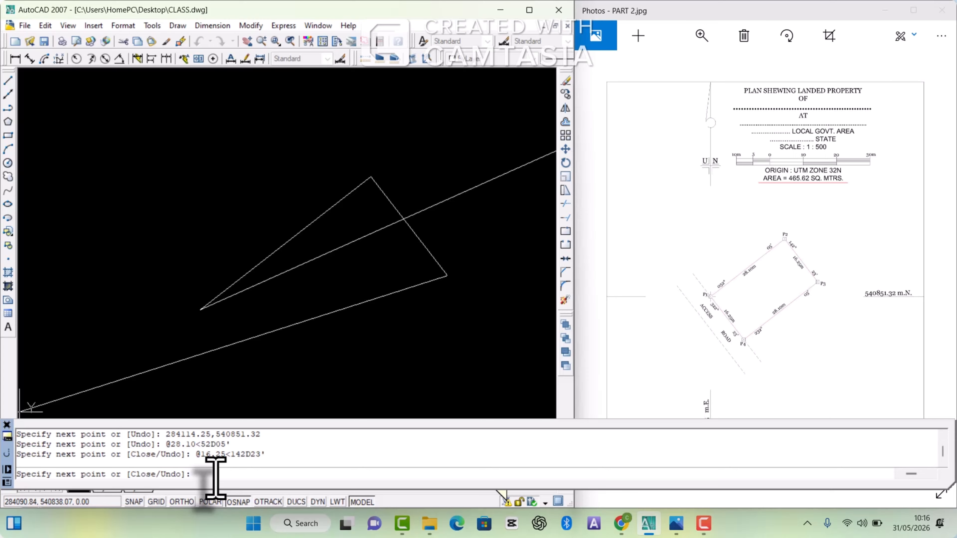
# Step: Add the P3 to P4 boundary segment with a distance of 28.10 at bearing 232D05'
pyautogui.scroll(-6, 331, 339)
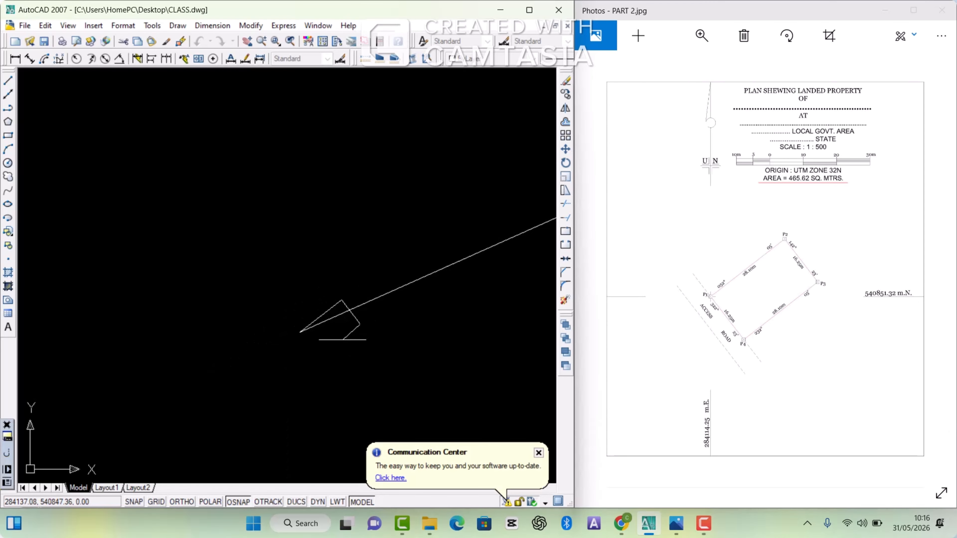
pyautogui.scroll(3, 342, 340)
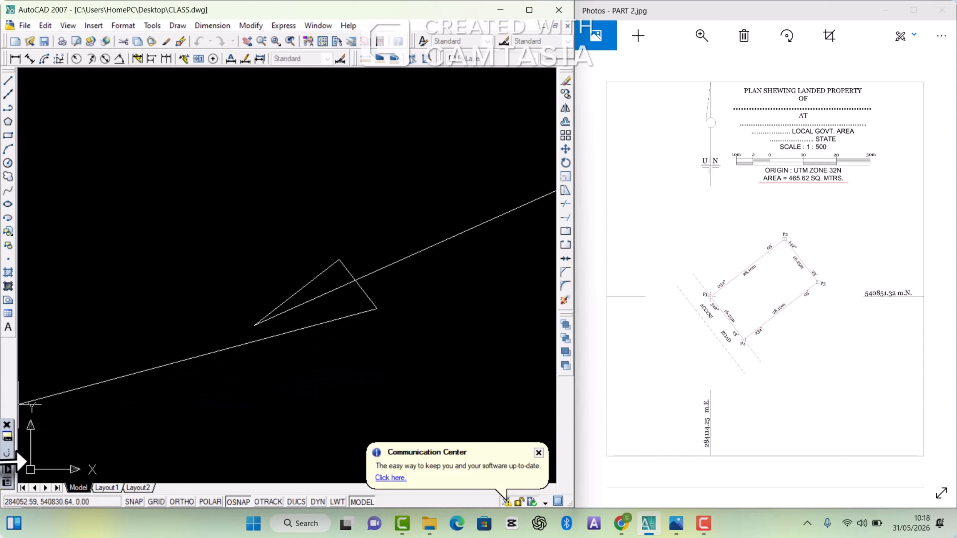
pyautogui.moveTo(5, 449)
pyautogui.write('@')
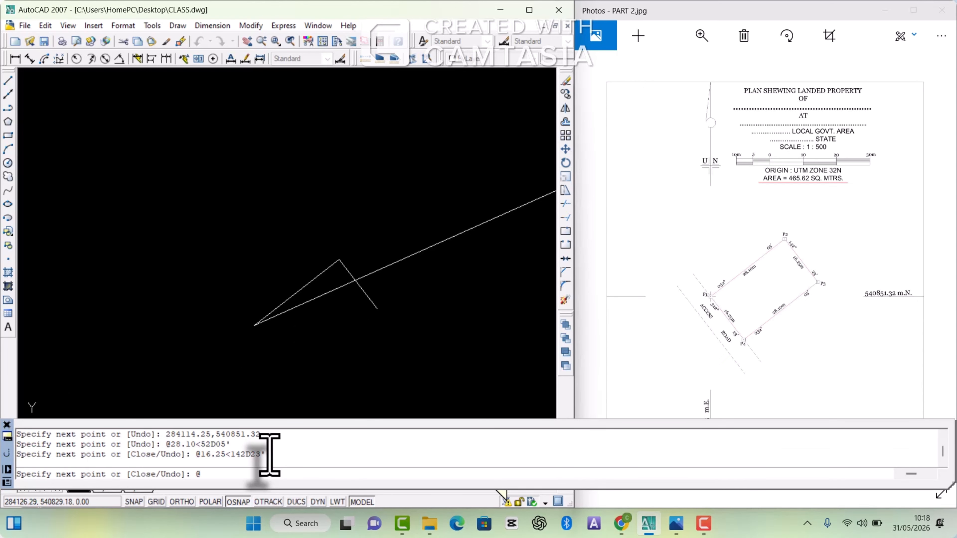
pyautogui.write('28.10')
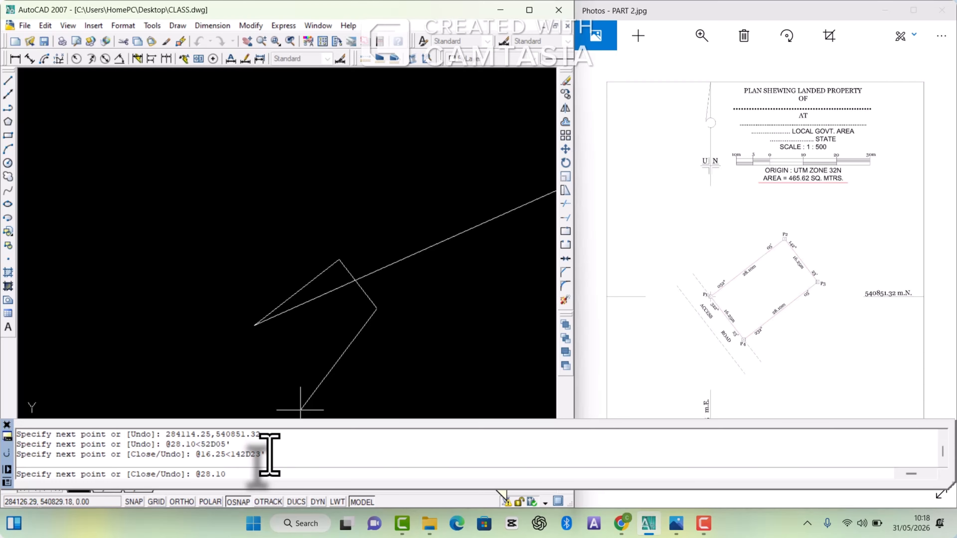
pyautogui.write('<')
pyautogui.write("232D05'")
pyautogui.press('Return')
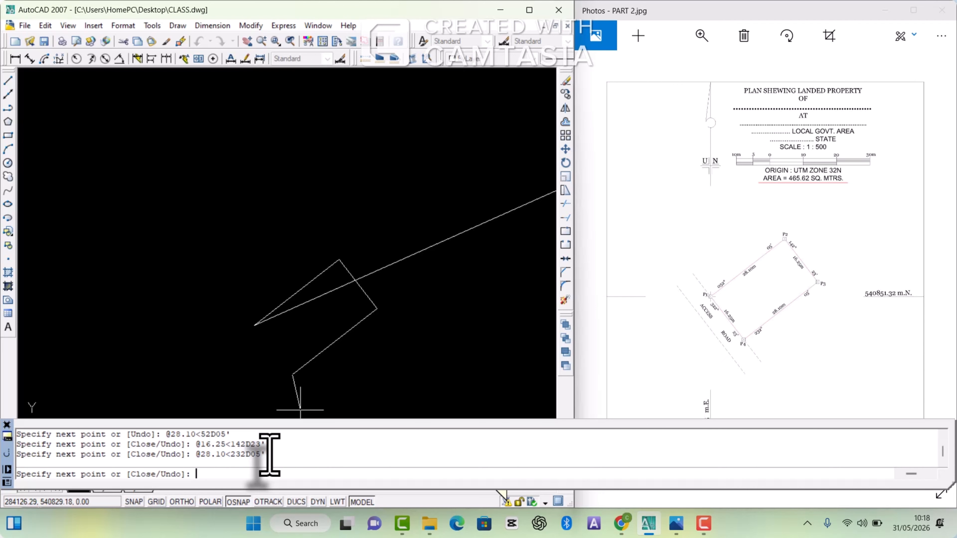
# Step: Add the P4 to P1 boundary segment with a distance of 16.25 at bearing 322D23' and end the line
pyautogui.write("@16.25<322D23'")
pyautogui.press('Return')
pyautogui.press('Escape')
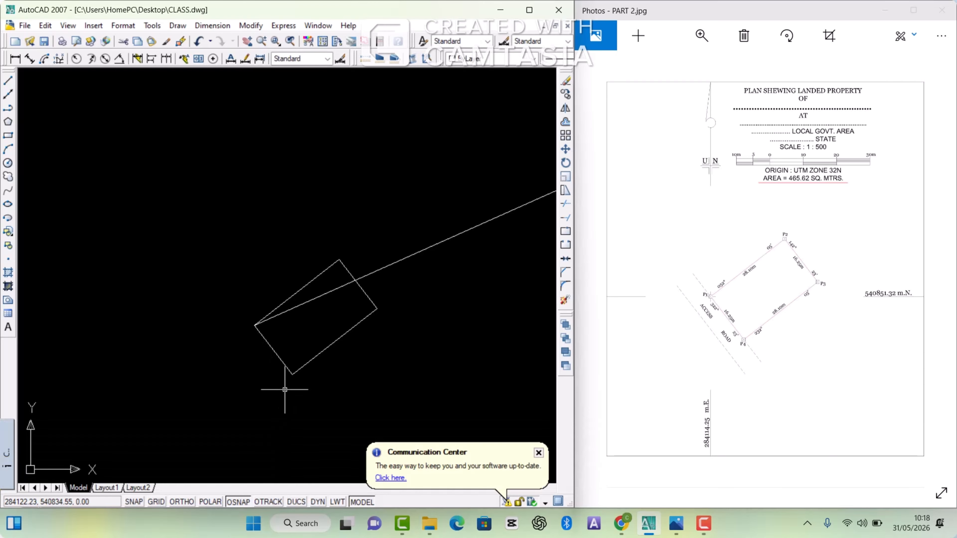
# Step: Add an aligned dimension to the P1 to P4 boundary, placing its text along the line
pyautogui.scroll(3, 289, 326)
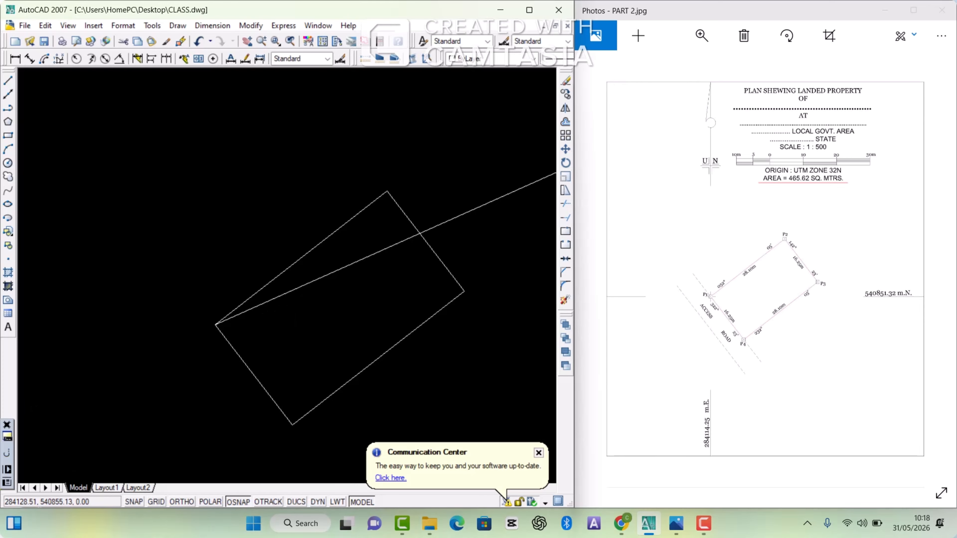
pyautogui.scroll(-2, 326, 295)
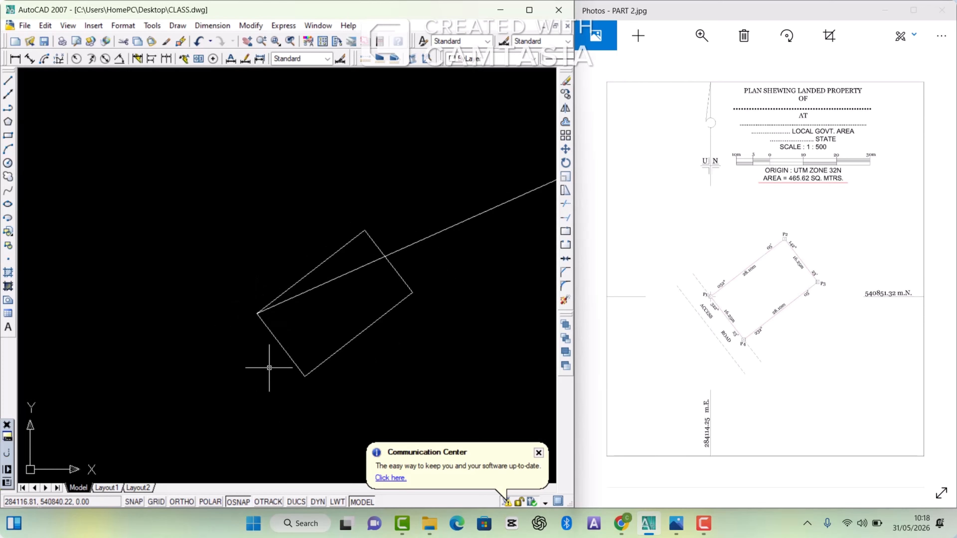
pyautogui.scroll(1, 266, 359)
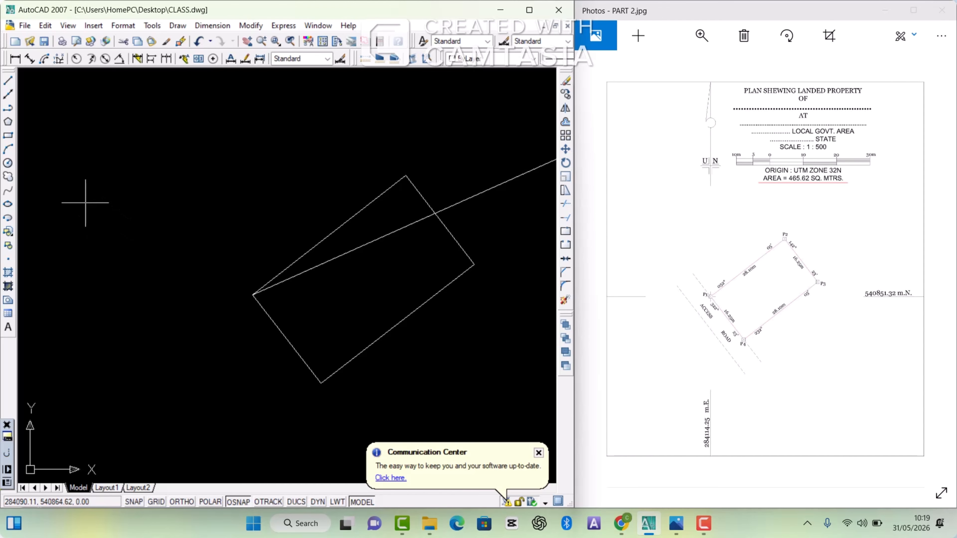
pyautogui.click(30, 58)
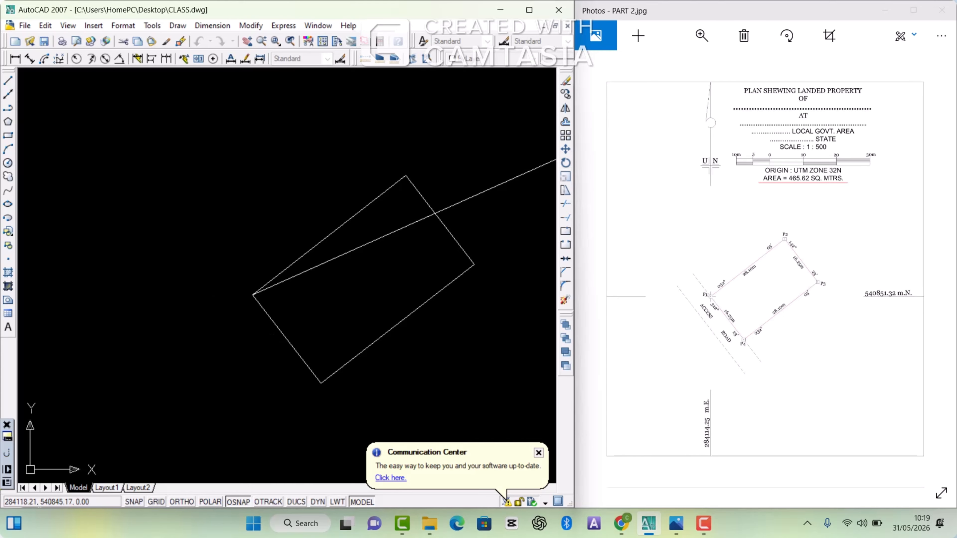
pyautogui.scroll(1, 280, 337)
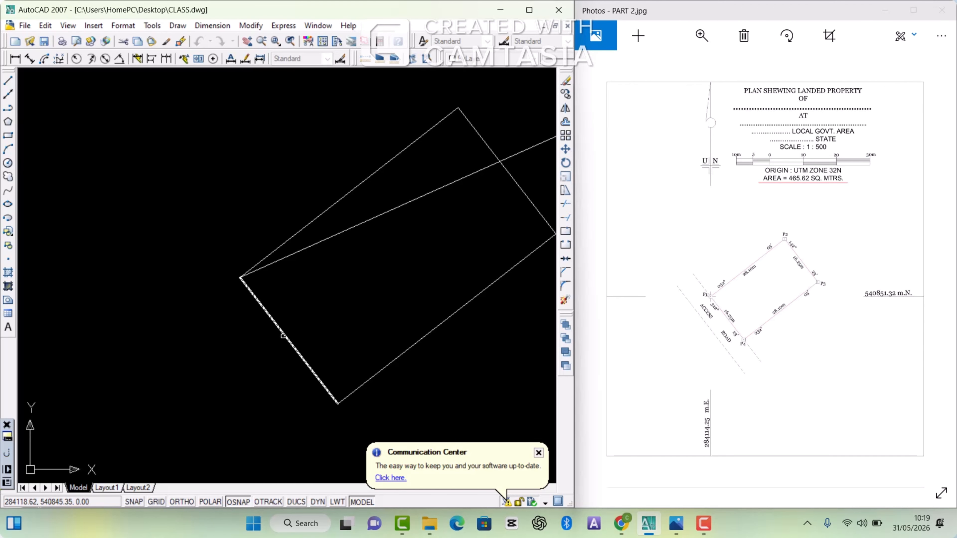
pyautogui.click(284, 336)
pyautogui.scroll(2, 287, 335)
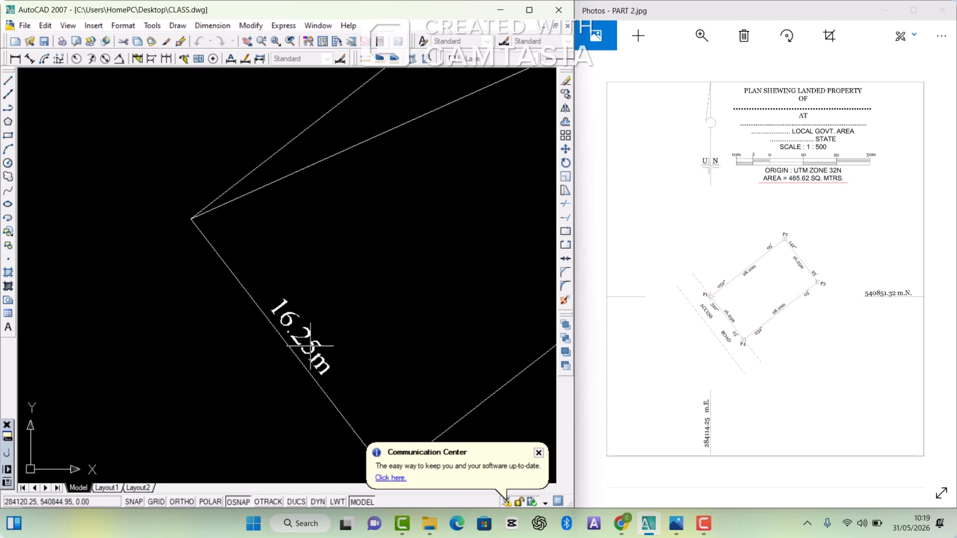
pyautogui.click(310, 346)
pyautogui.scroll(-4, 294, 347)
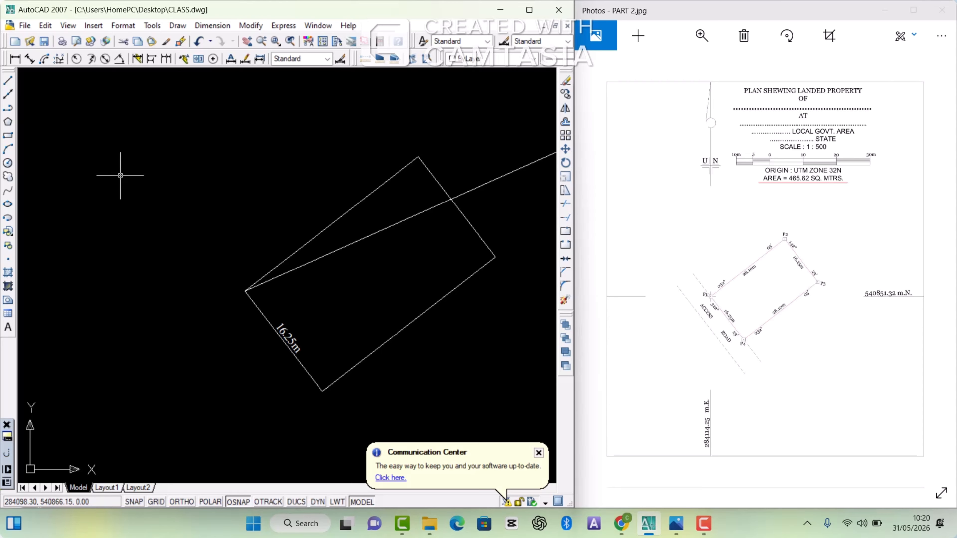
# Step: Add an aligned dimension to the P1 to P2 boundary, placing its text along the inner side of the line
pyautogui.rightClick(143, 179)
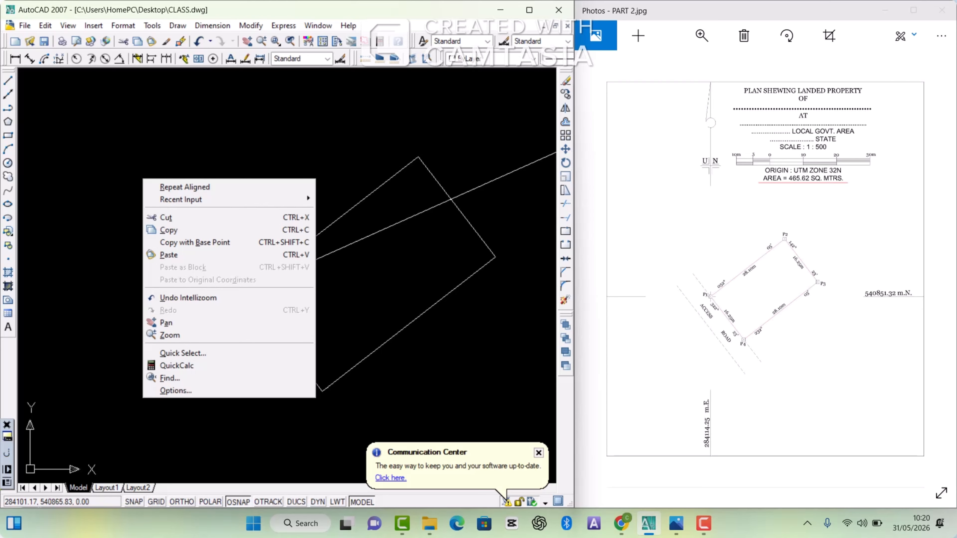
pyautogui.click(195, 187)
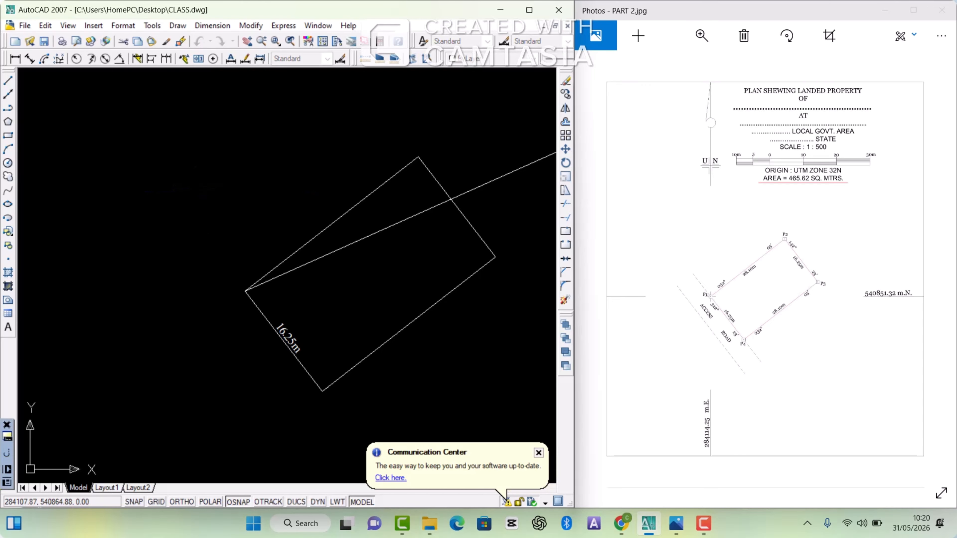
pyautogui.click(328, 228)
pyautogui.scroll(6, 333, 230)
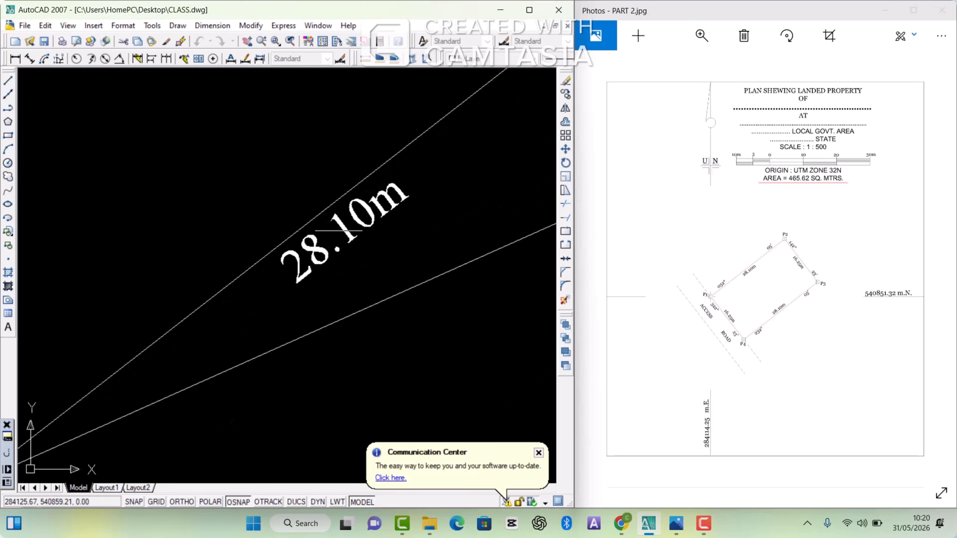
pyautogui.scroll(-6, 342, 230)
# Step: Add an aligned dimension to the P2 to P3 boundary, placing its text along the inner side of the line
pyautogui.rightClick(309, 192)
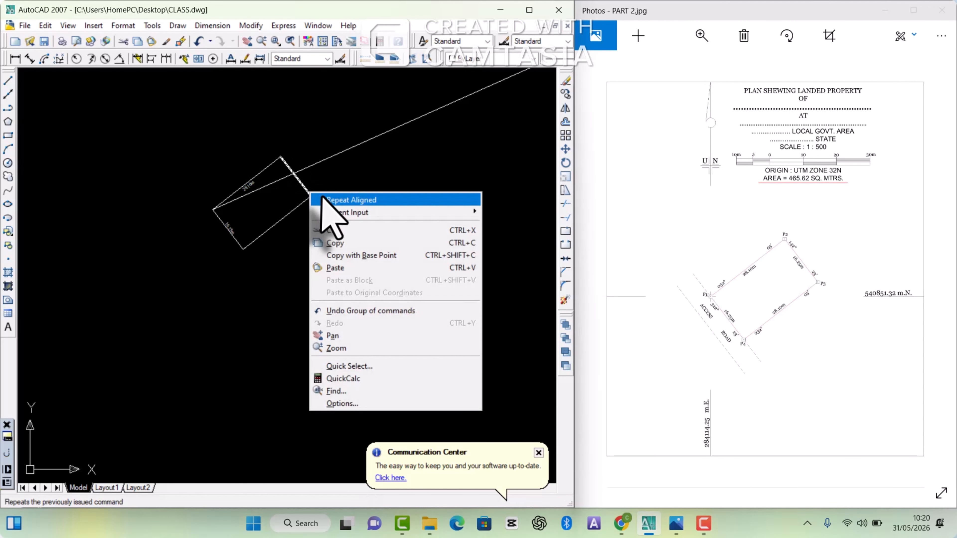
pyautogui.click(323, 199)
pyautogui.press('Return')
pyautogui.scroll(3, 317, 189)
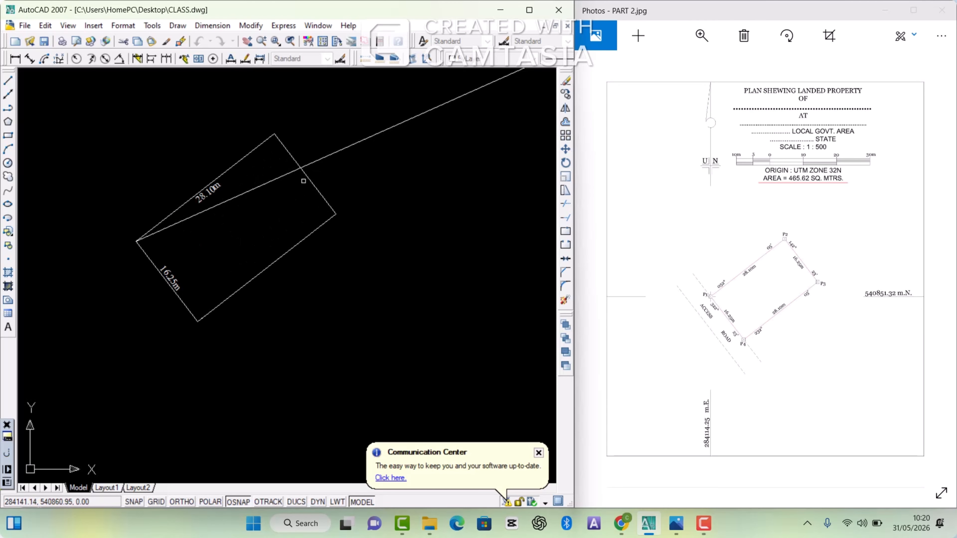
pyautogui.click(307, 178)
pyautogui.scroll(4, 307, 181)
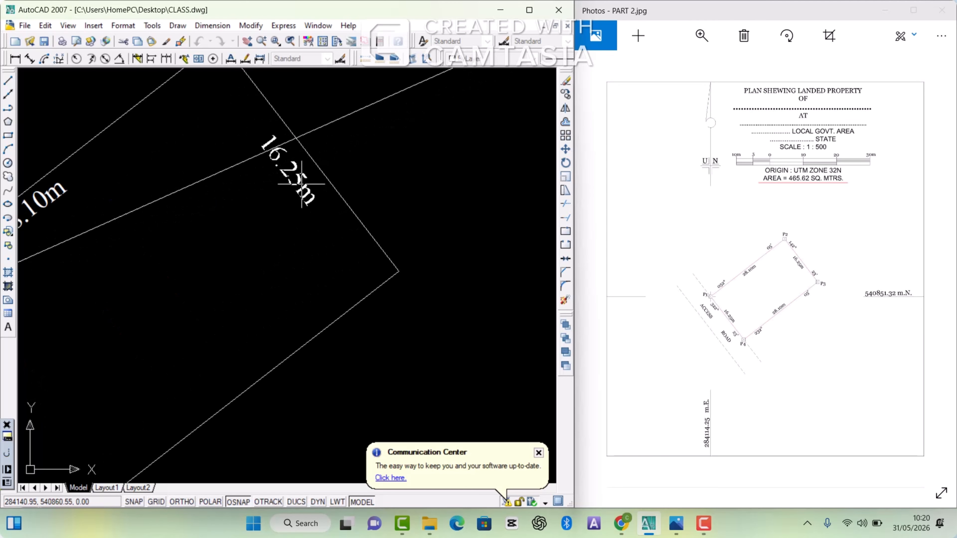
pyautogui.click(307, 184)
# Step: Add an aligned dimension to the P3 to P4 boundary, placing its text along the inner side of the line
pyautogui.rightClick(387, 169)
pyautogui.click(400, 175)
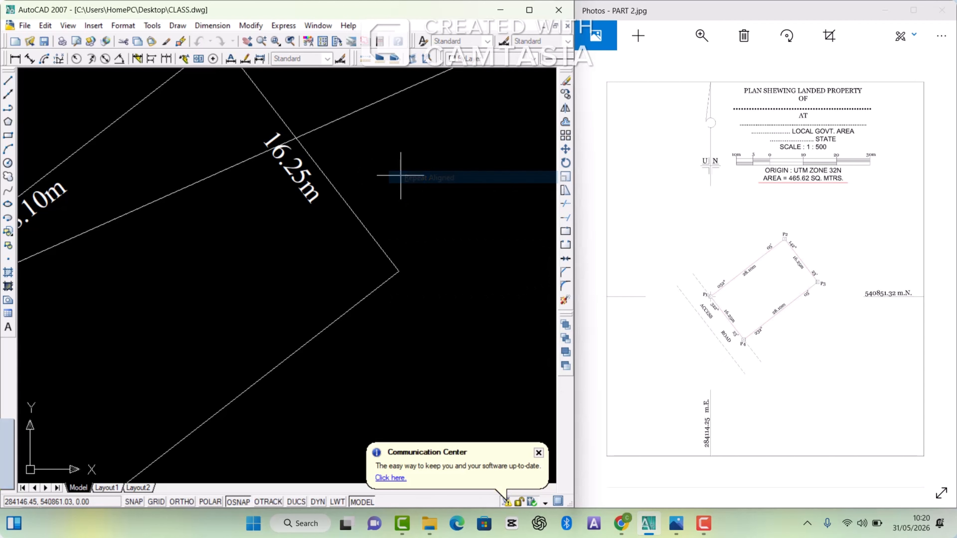
pyautogui.press('Return')
pyautogui.scroll(-6, 401, 192)
pyautogui.click(342, 255)
pyautogui.scroll(7, 341, 252)
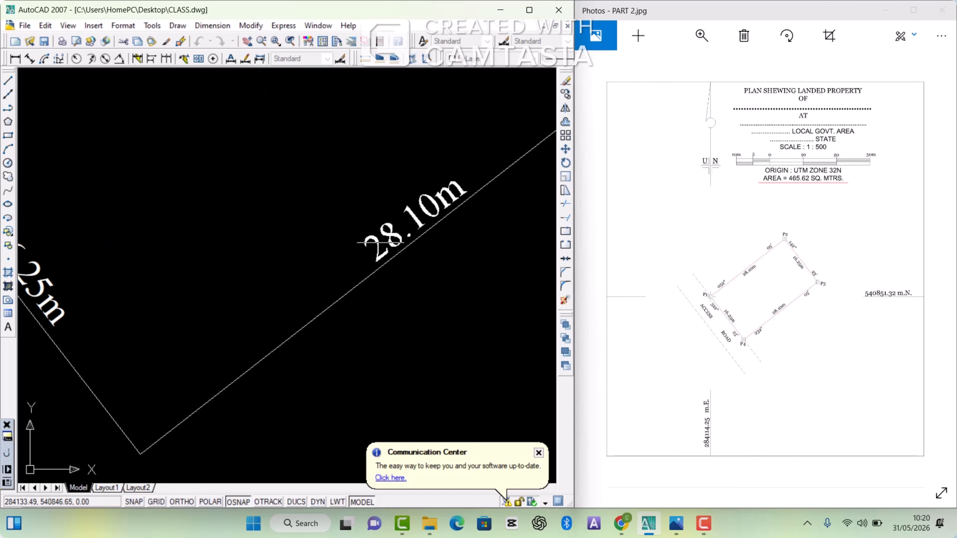
pyautogui.click(406, 196)
pyautogui.scroll(-7, 405, 197)
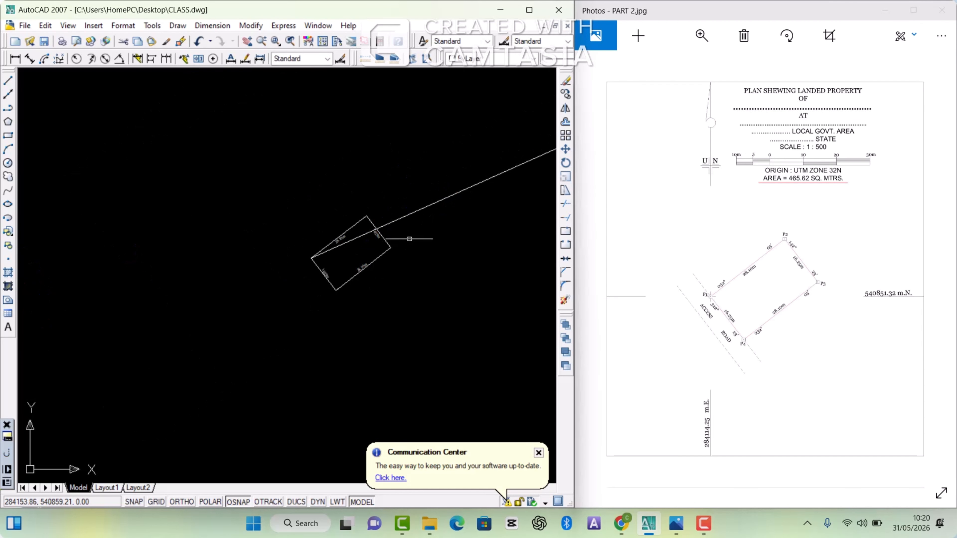
pyautogui.scroll(5, 406, 230)
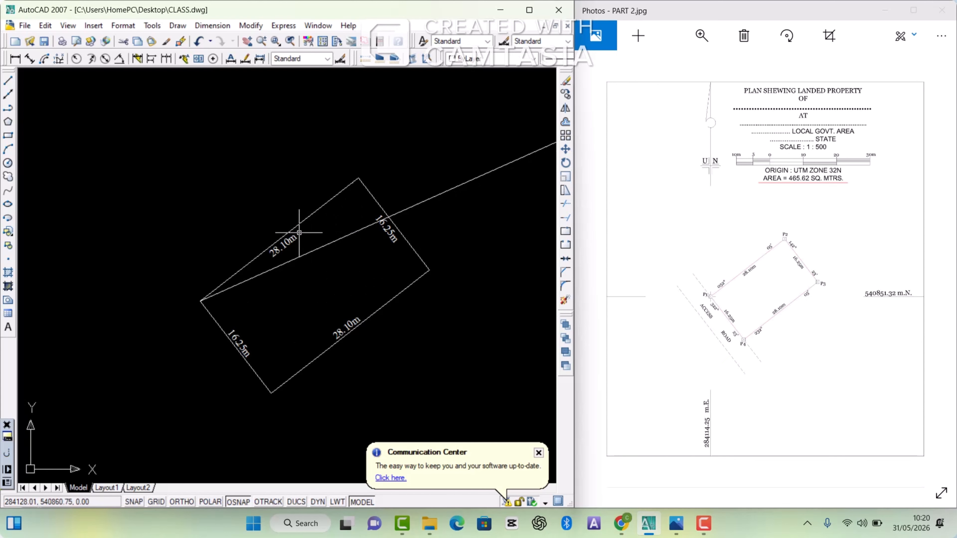
pyautogui.click(290, 240)
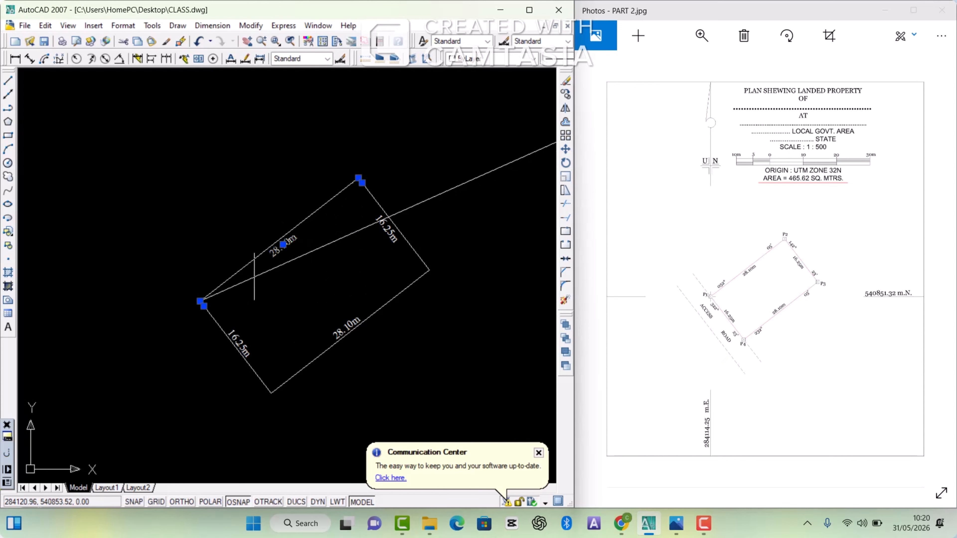
pyautogui.click(244, 342)
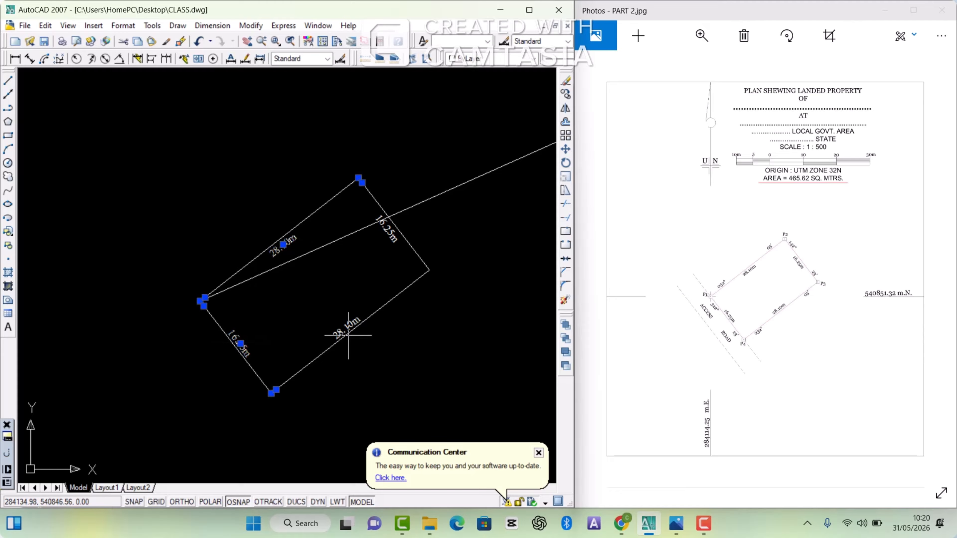
pyautogui.click(347, 326)
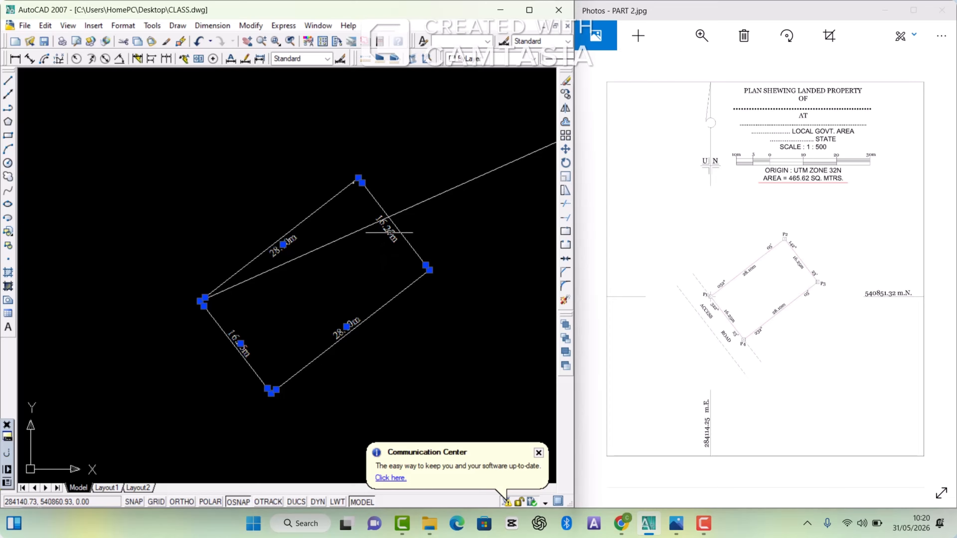
pyautogui.click(387, 233)
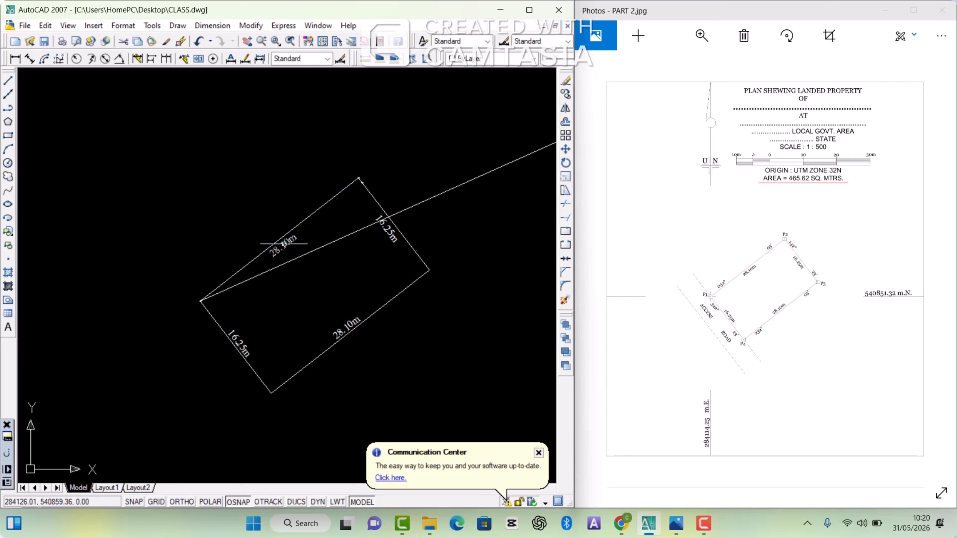
# Step: Explode the four boundary dimensions so that each distance text is a separate object
pyautogui.scroll(2, 283, 243)
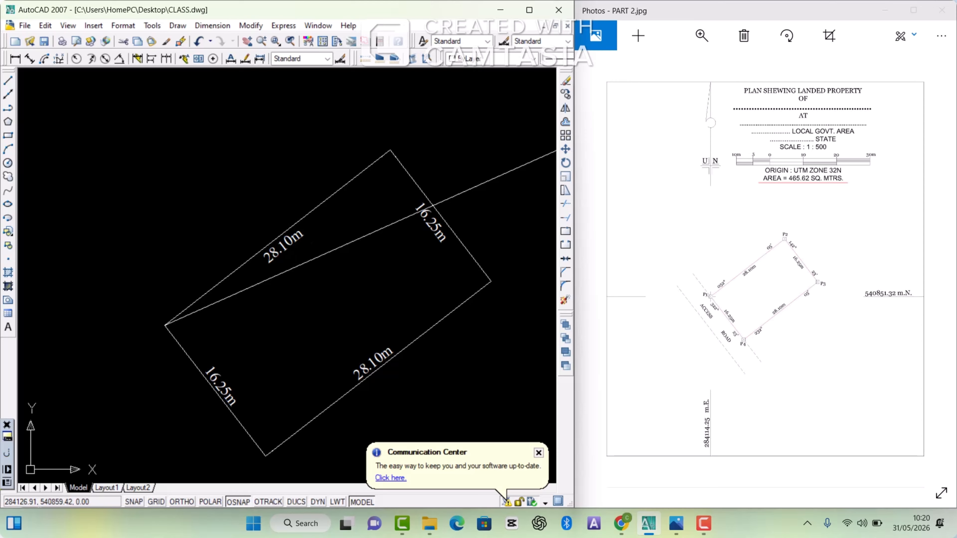
pyautogui.click(284, 244)
pyautogui.click(433, 223)
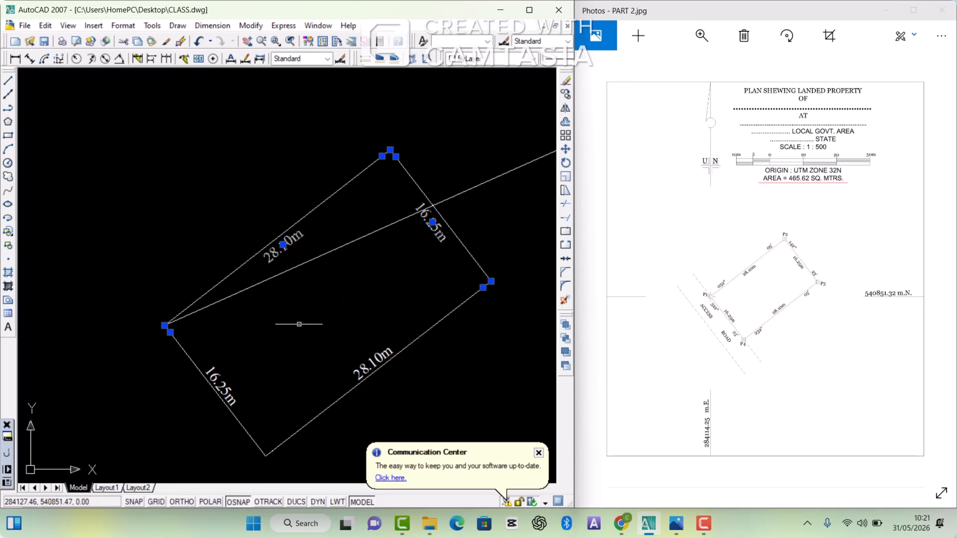
pyautogui.click(222, 397)
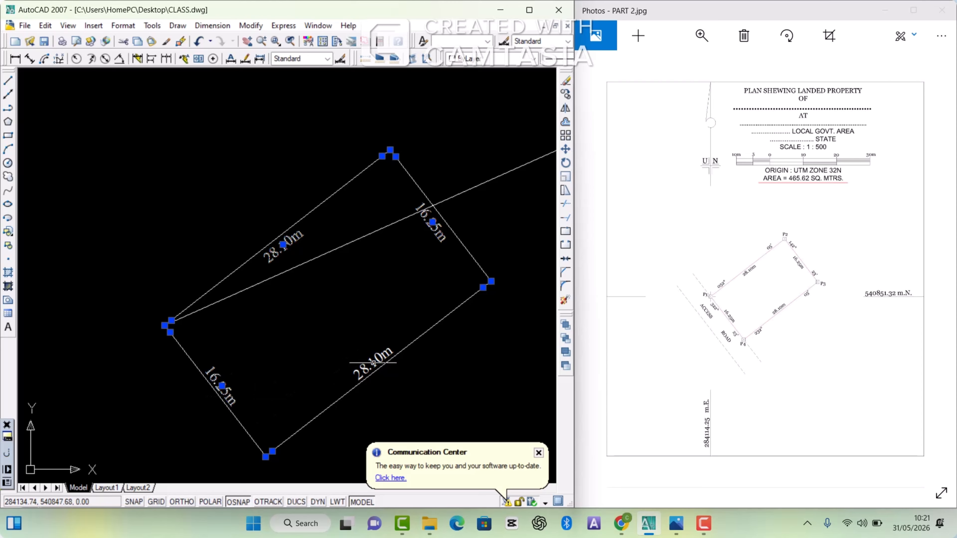
pyautogui.click(373, 362)
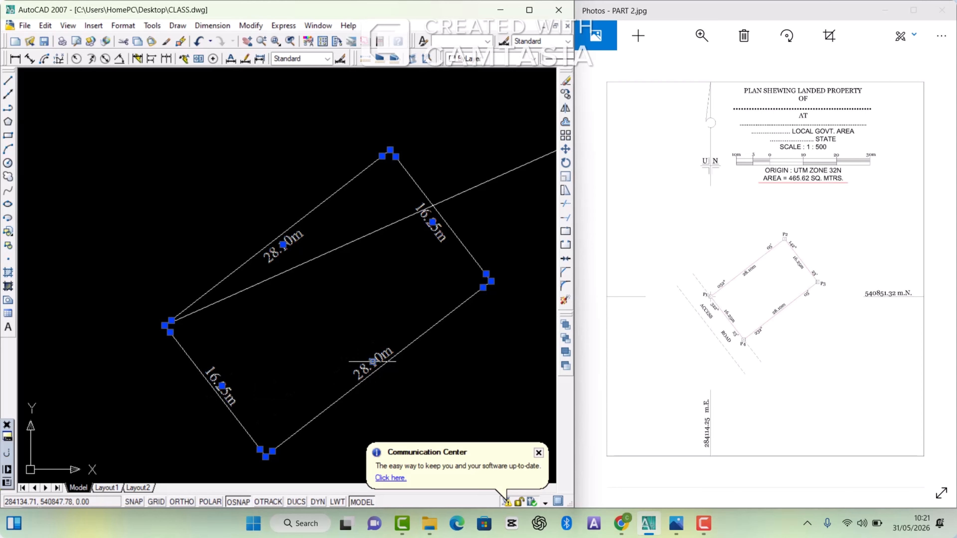
pyautogui.click(565, 301)
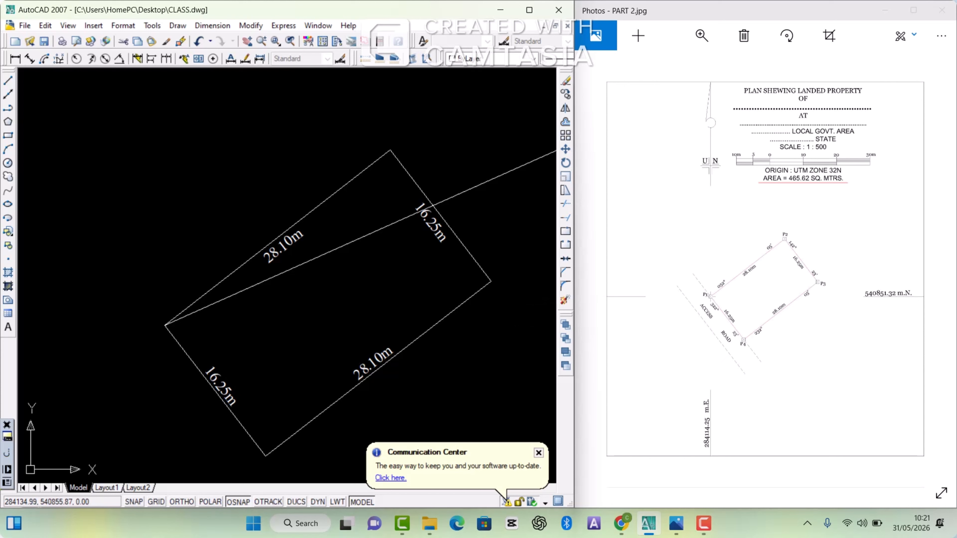
pyautogui.click(293, 243)
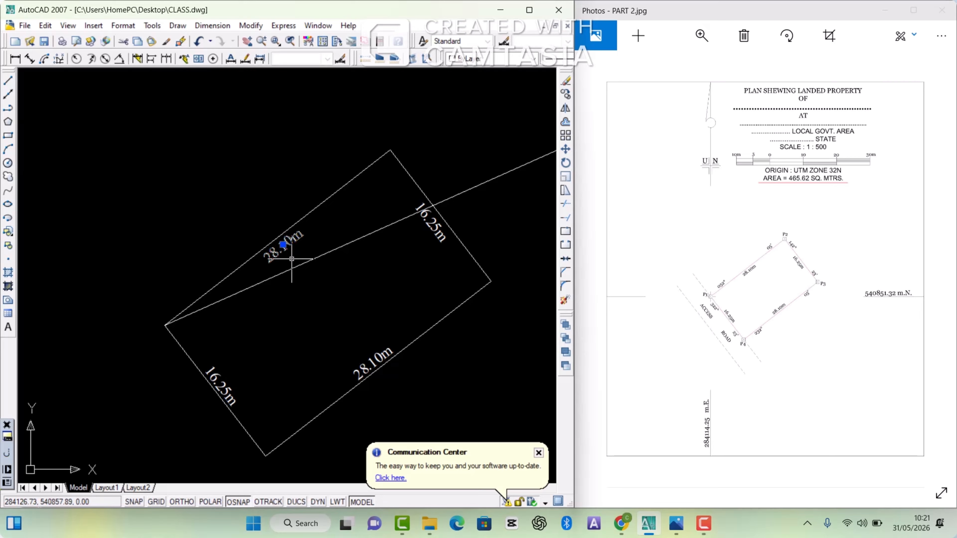
pyautogui.press('Escape')
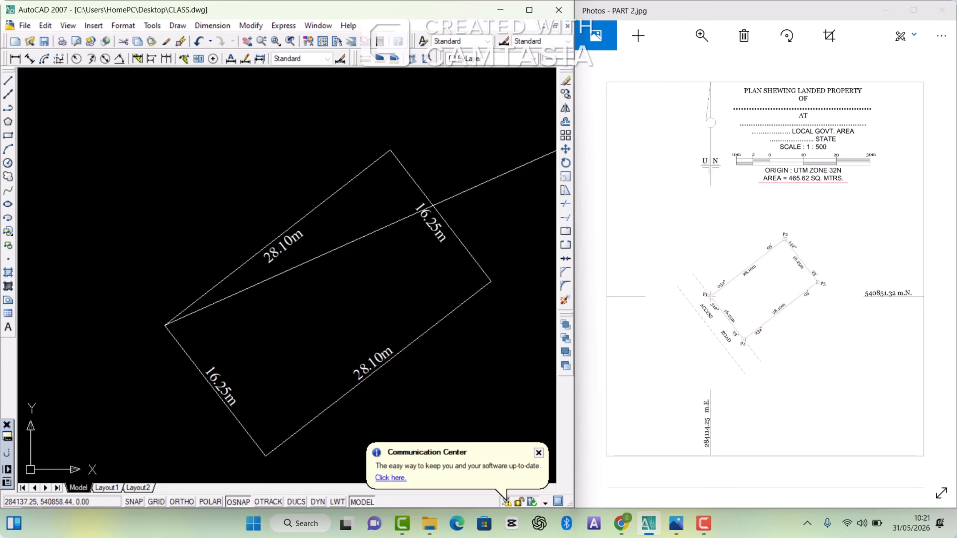
# Step: Copy the P1 to P2 distance text to just outside the same boundary line, keeping it parallel to the line
pyautogui.scroll(-2, 341, 259)
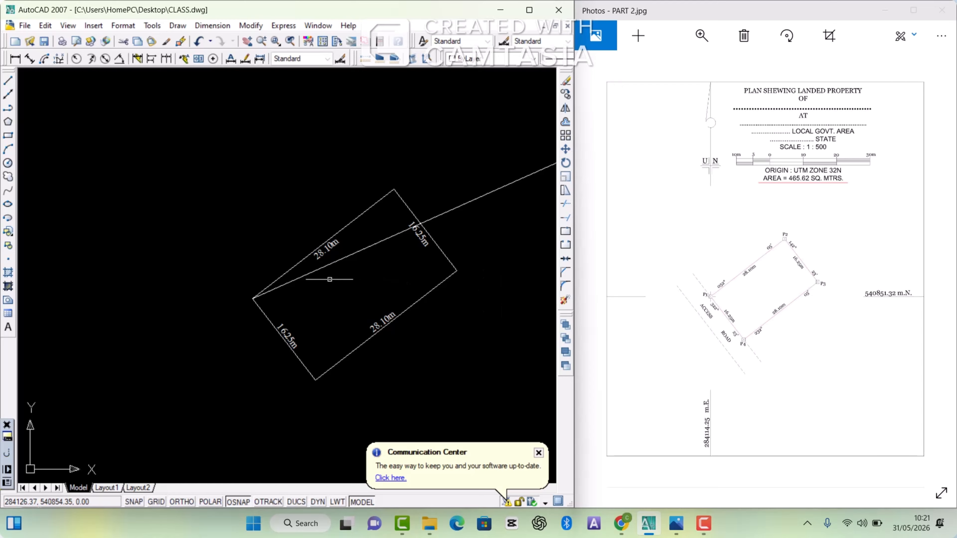
pyautogui.scroll(3, 327, 279)
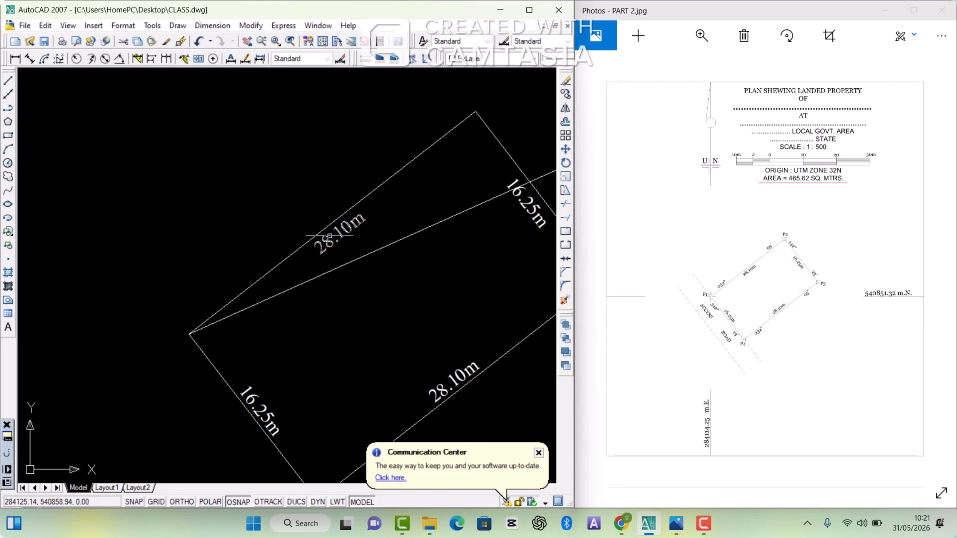
pyautogui.scroll(-5, 324, 222)
pyautogui.scroll(6, 320, 216)
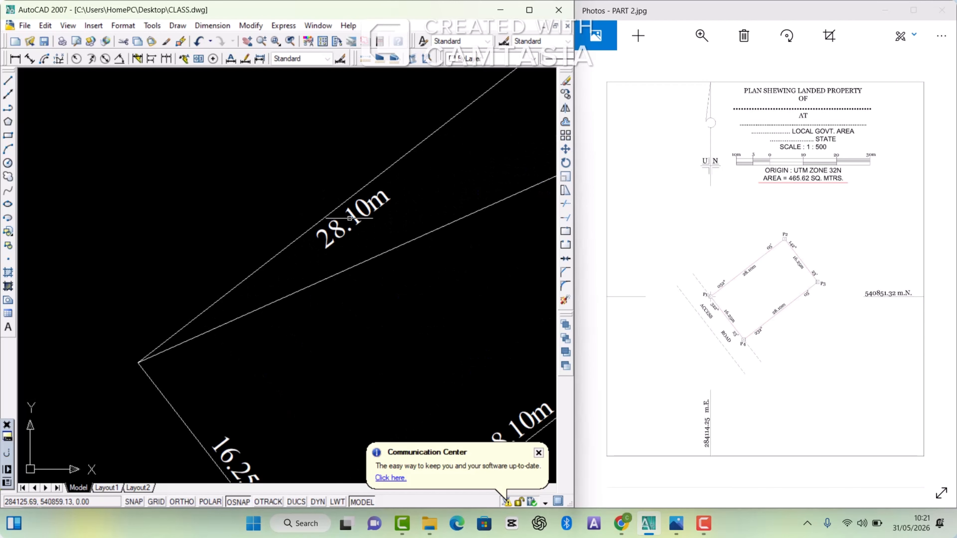
pyautogui.click(352, 217)
pyautogui.rightClick(354, 218)
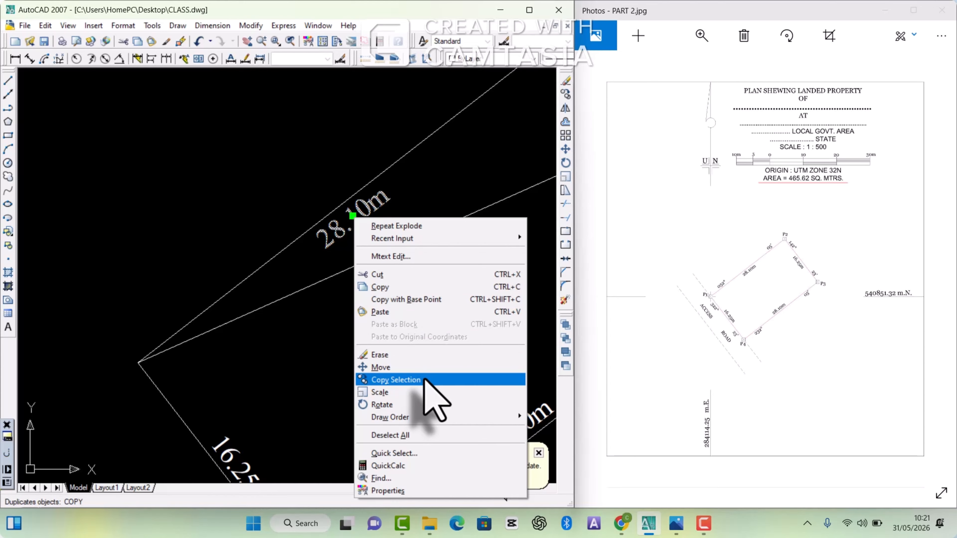
pyautogui.click(425, 380)
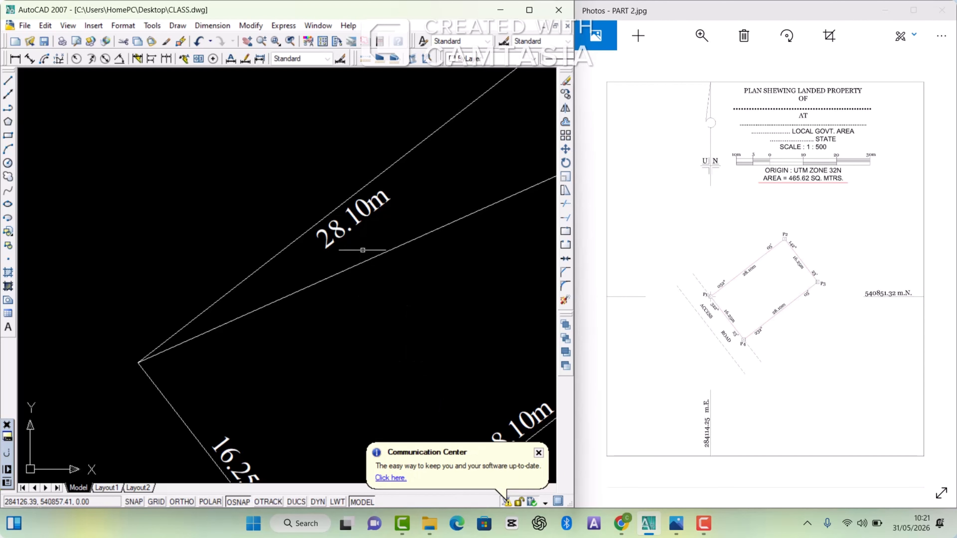
pyautogui.rightClick(353, 216)
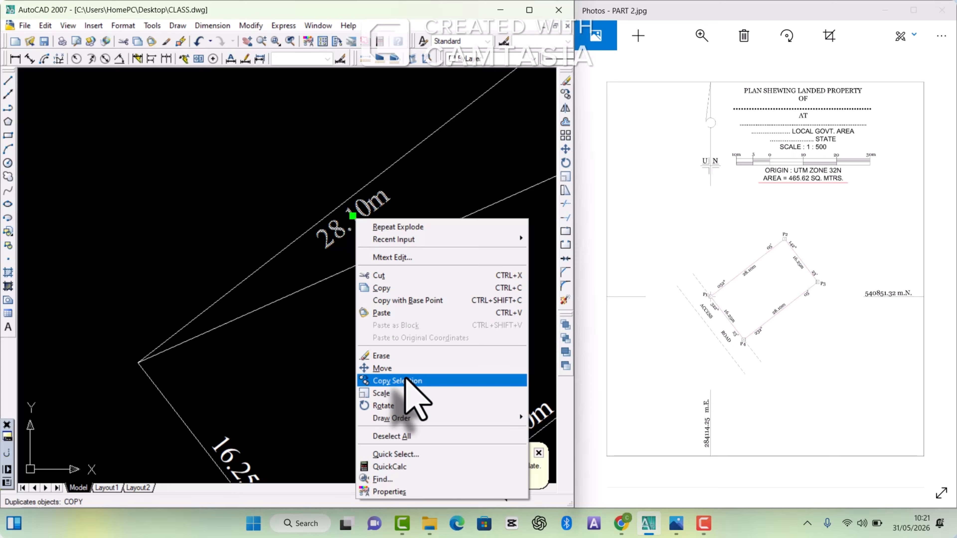
pyautogui.click(406, 379)
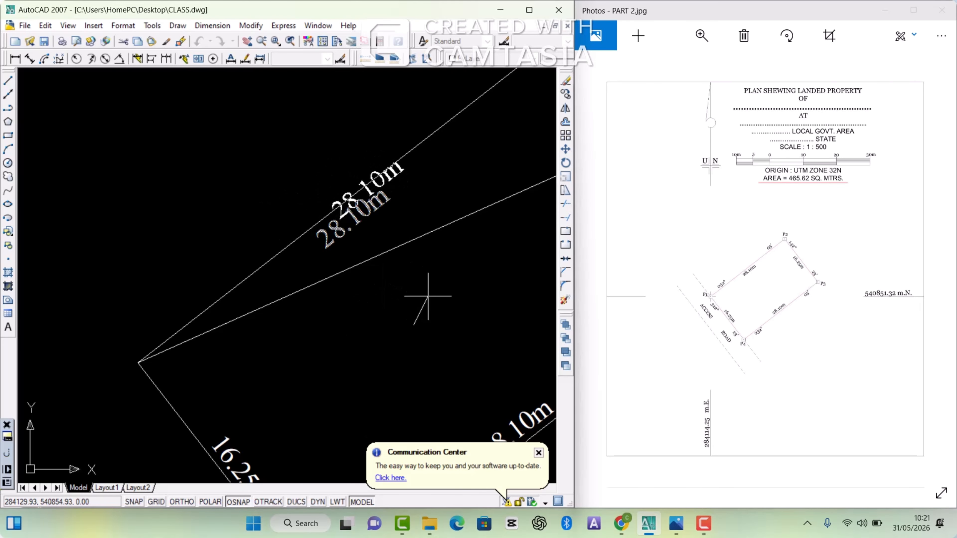
pyautogui.scroll(-1, 396, 277)
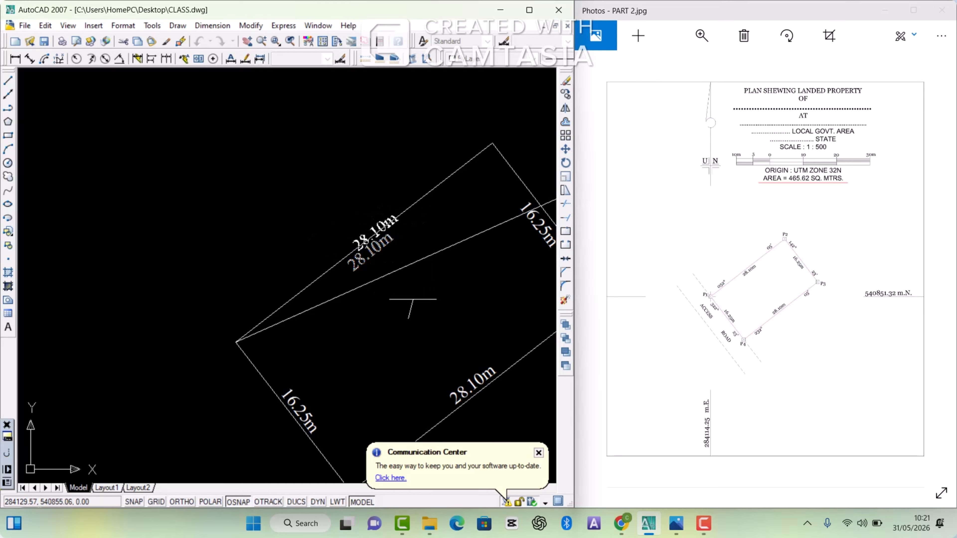
pyautogui.scroll(-2, 408, 279)
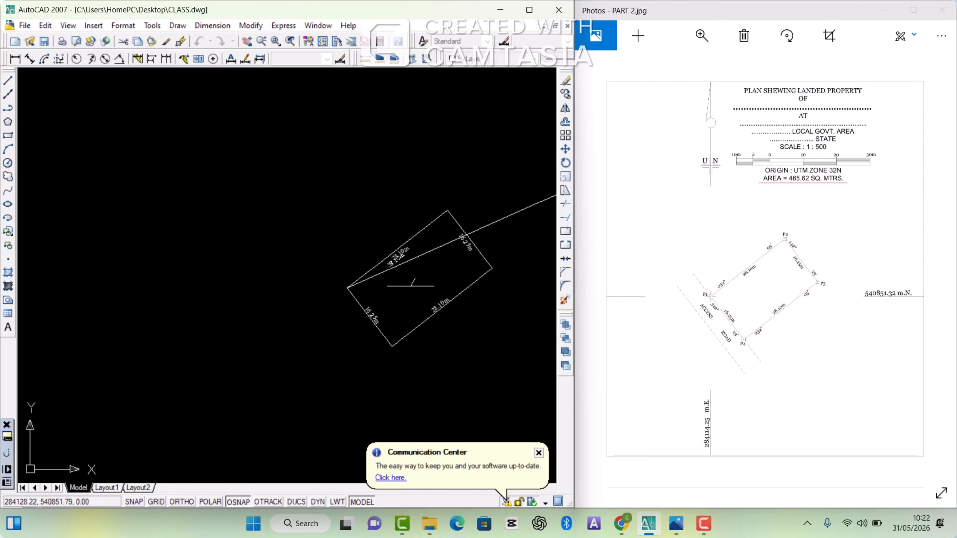
pyautogui.scroll(1, 402, 258)
pyautogui.scroll(1, 402, 259)
pyautogui.scroll(2, 403, 273)
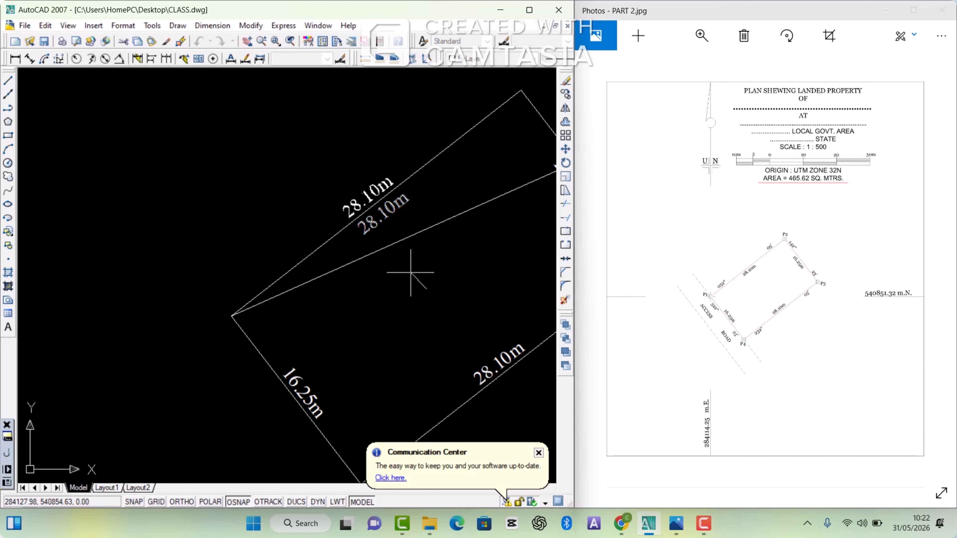
pyautogui.click(411, 272)
pyautogui.press('Escape')
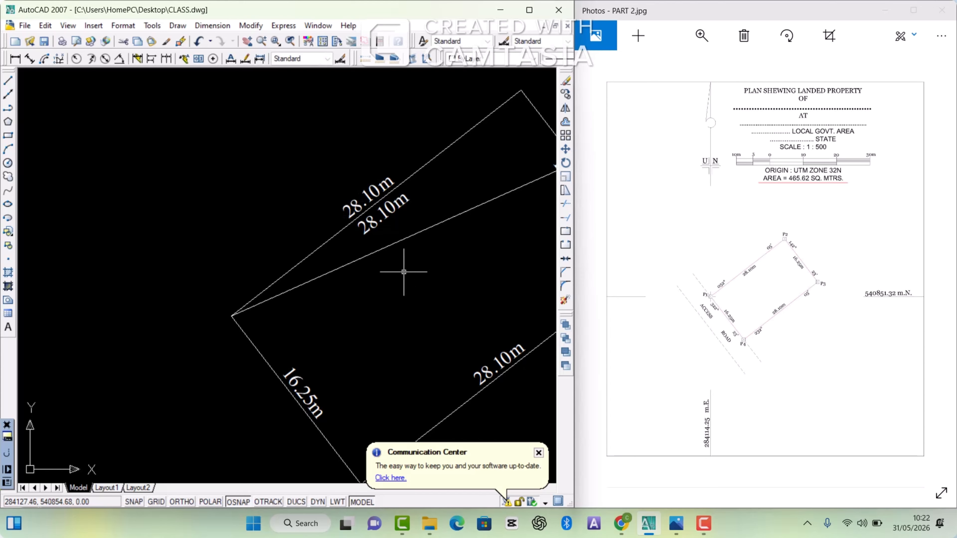
pyautogui.scroll(-2, 403, 272)
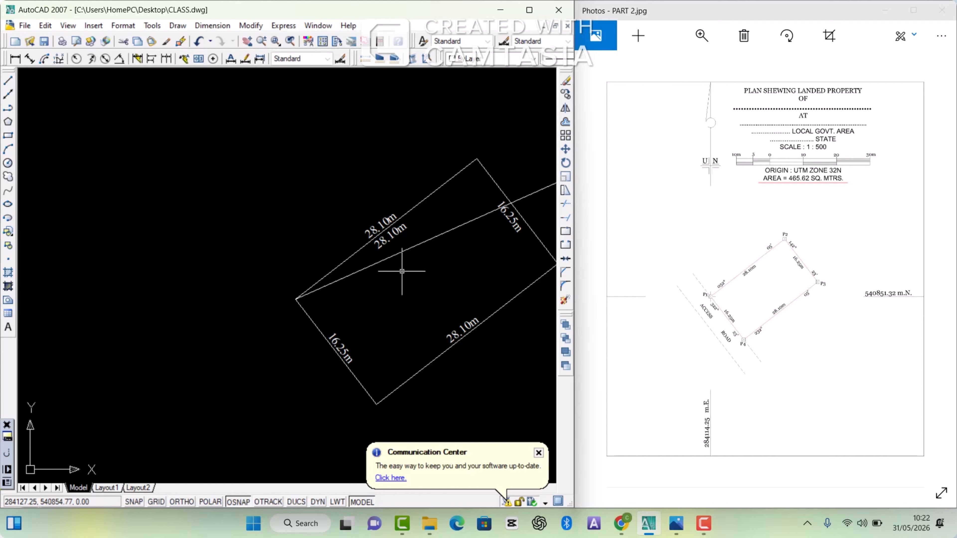
pyautogui.scroll(2, 372, 225)
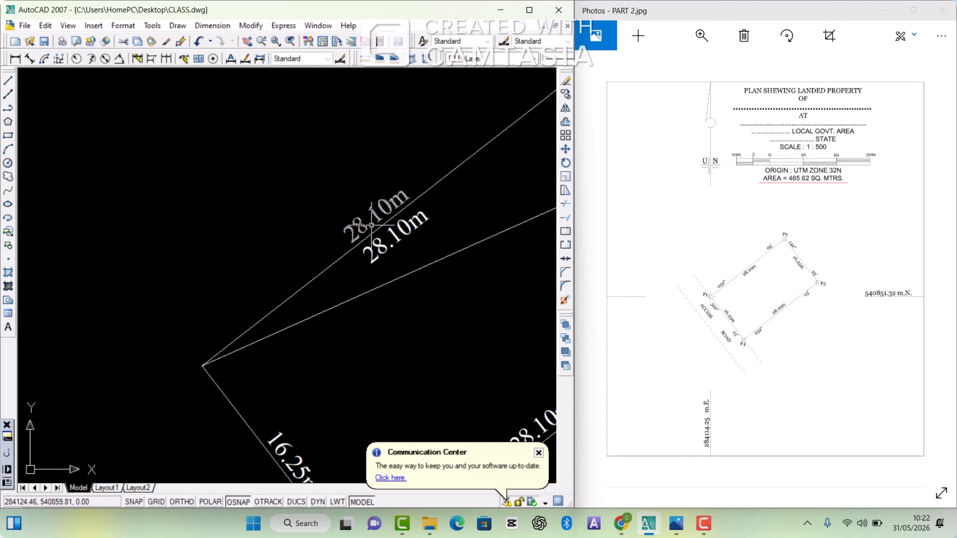
pyautogui.scroll(-3, 372, 225)
pyautogui.scroll(2, 342, 228)
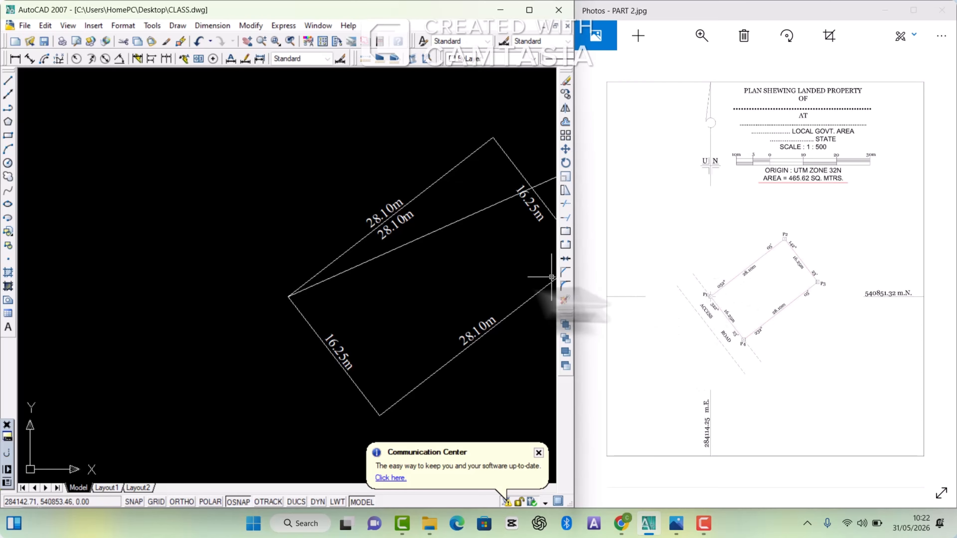
pyautogui.scroll(-2, 324, 279)
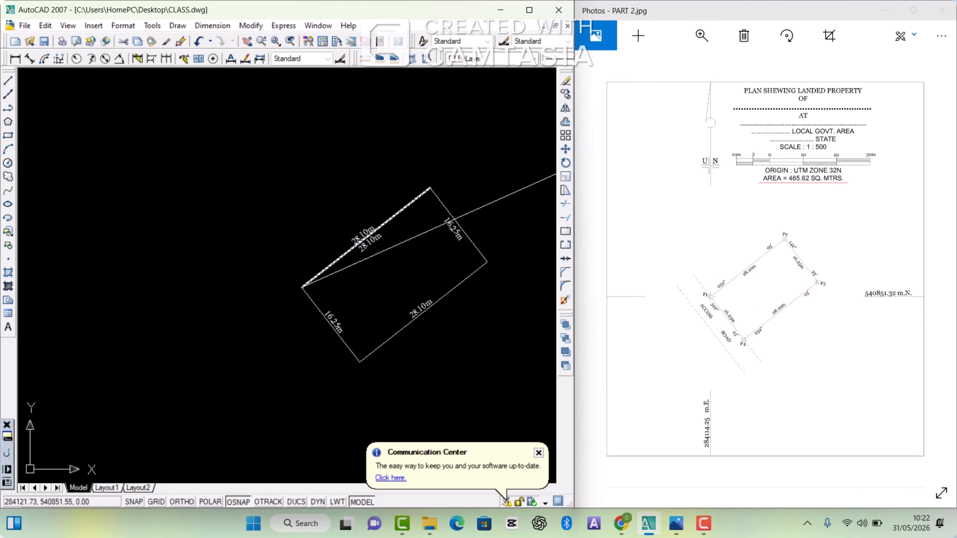
pyautogui.write('e')
pyautogui.press('Return')
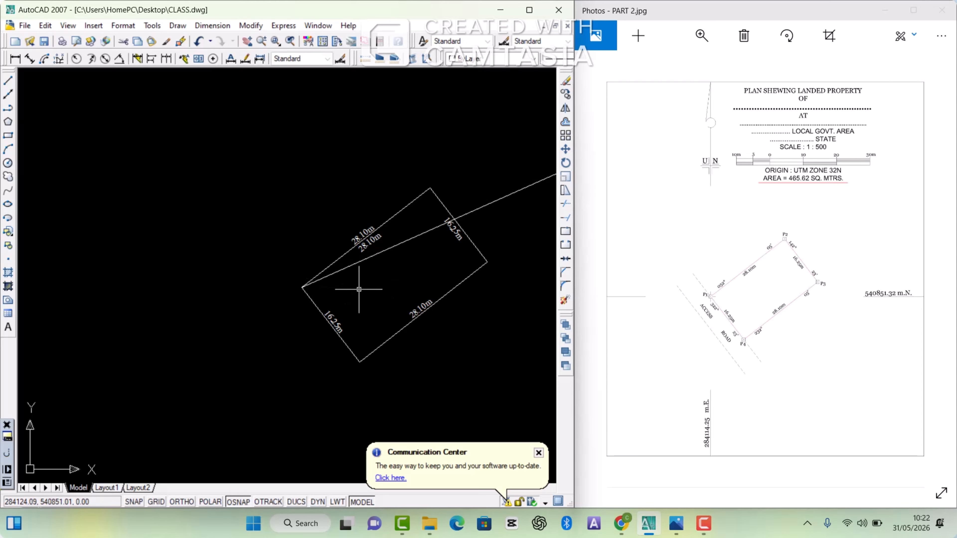
pyautogui.press('Escape')
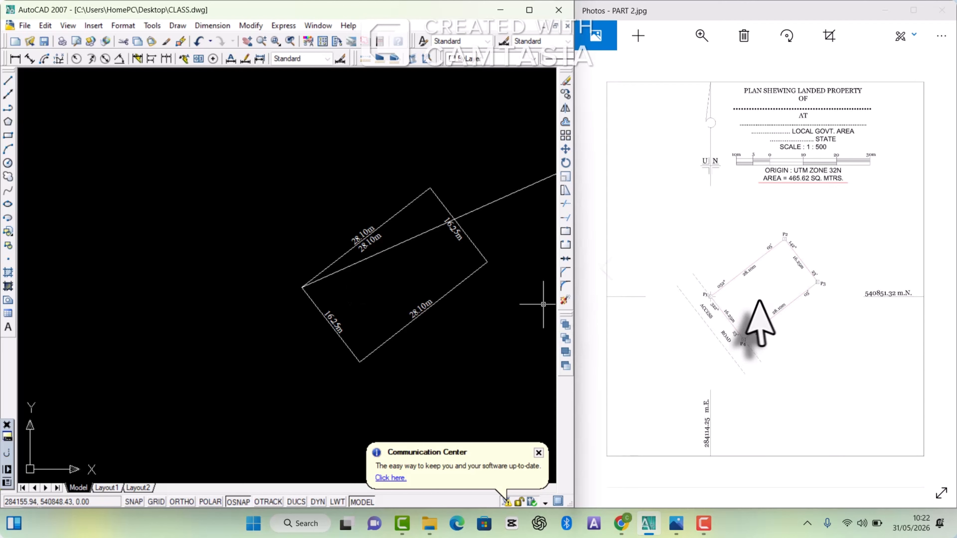
# Step: Change the copied text outside the P1 to P2 boundary to the bearing 052° 05', spacing degrees and minutes toward opposite ends of the line
pyautogui.doubleClick(365, 233)
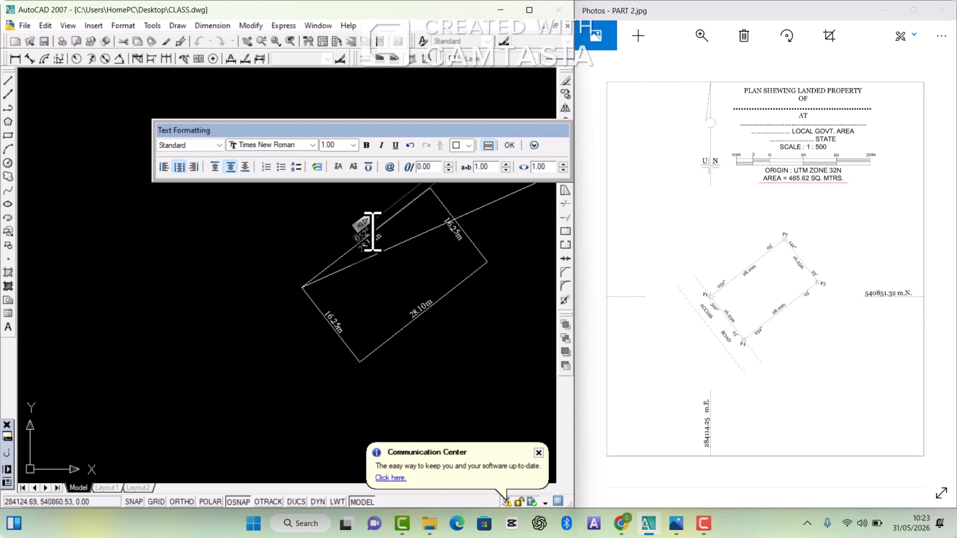
pyautogui.write('0')
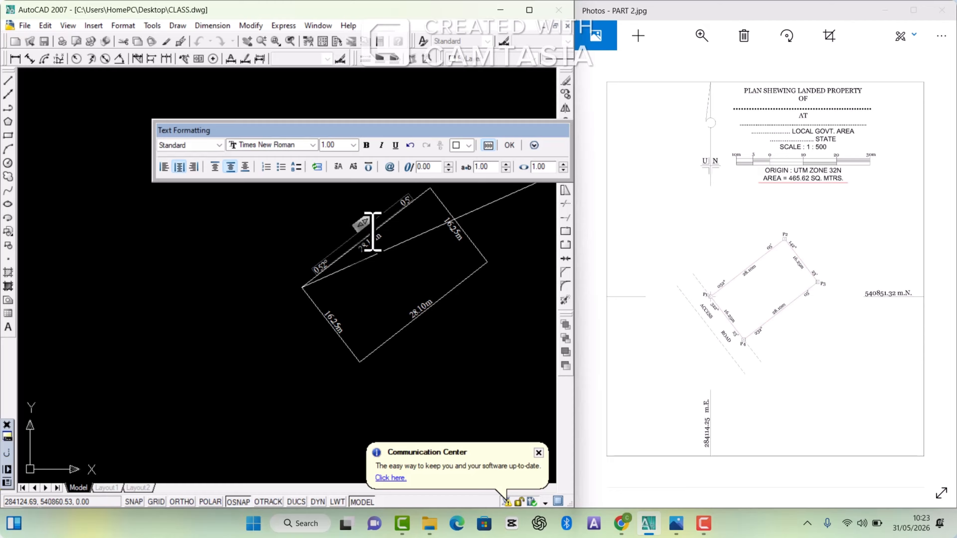
pyautogui.click(427, 284)
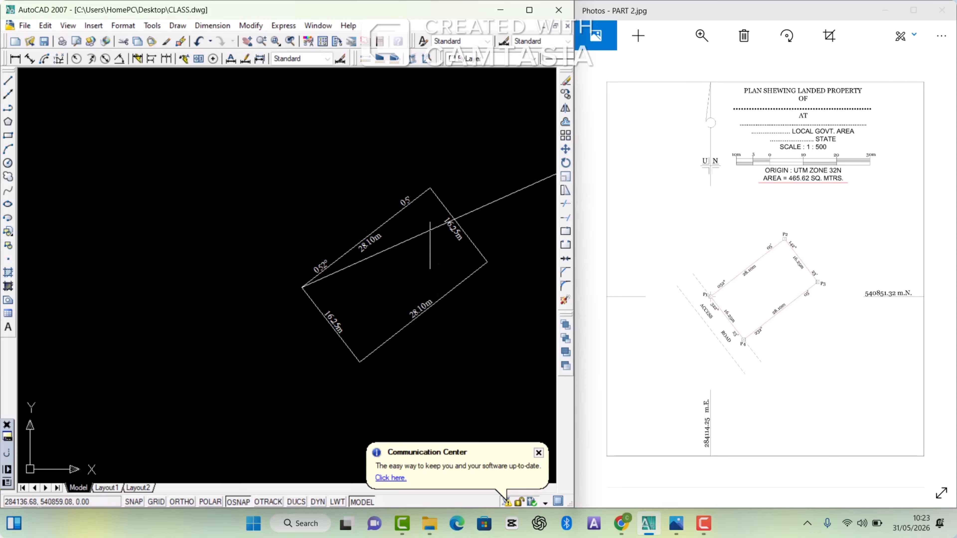
# Step: Erase the stray diagonal line that runs from P1 across the parcel
pyautogui.scroll(3, 442, 201)
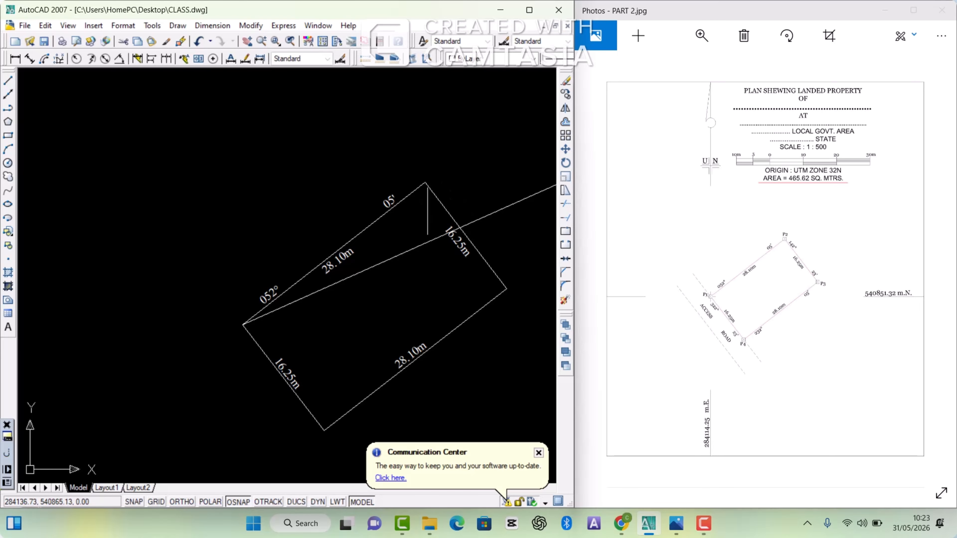
pyautogui.scroll(-4, 427, 210)
pyautogui.scroll(3, 430, 211)
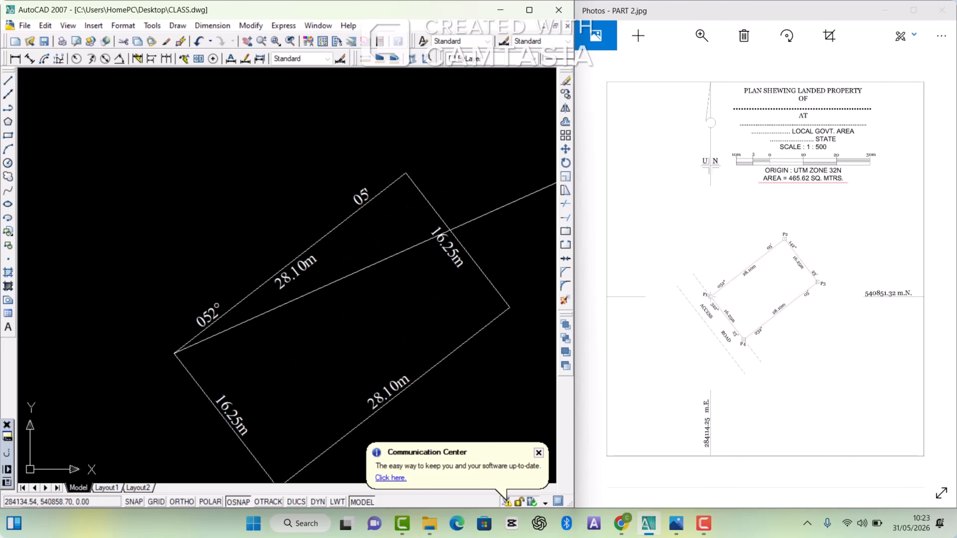
pyautogui.click(371, 264)
pyautogui.press('Delete')
pyautogui.scroll(-2, 377, 251)
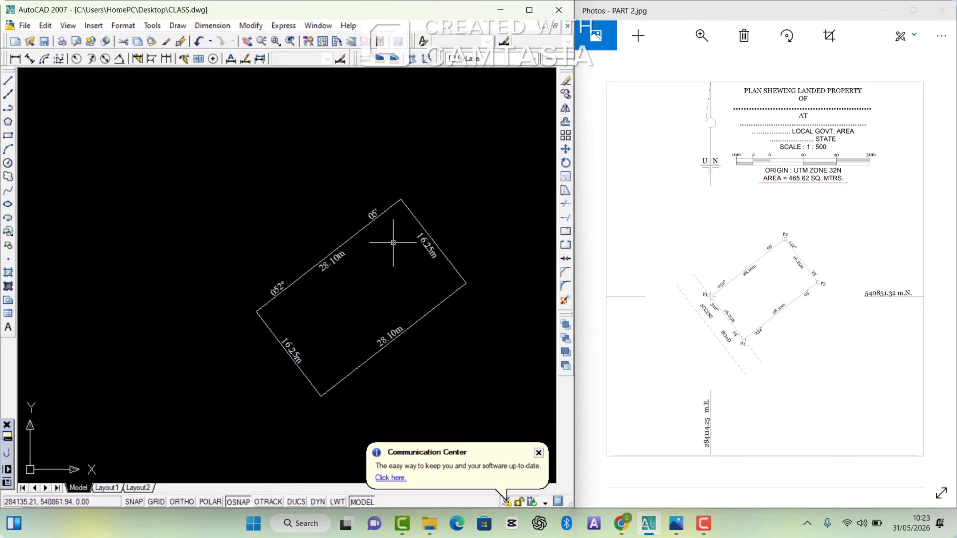
# Step: Copy the P2 to P3 distance text to just outside the same boundary line, keeping it parallel to the line
pyautogui.click(425, 238)
pyautogui.rightClick(425, 239)
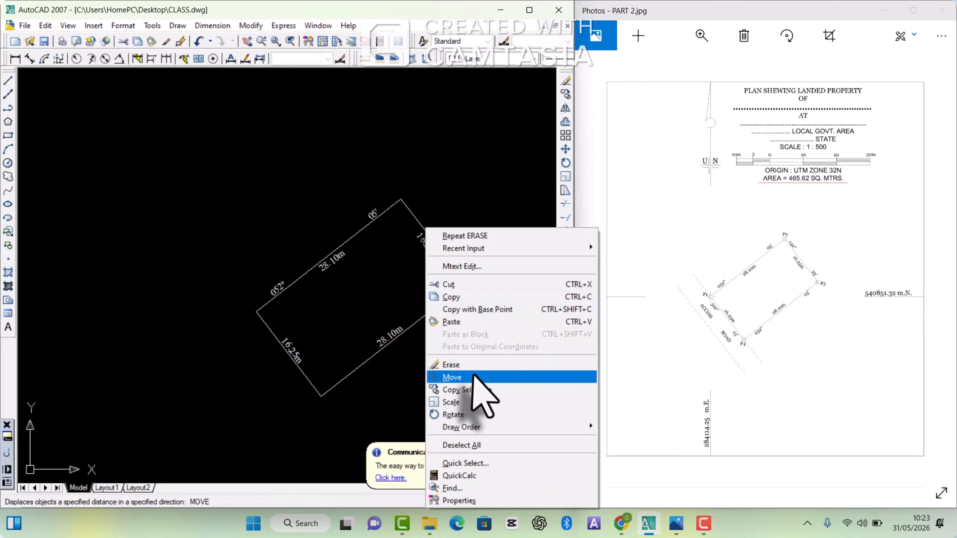
pyautogui.click(477, 391)
pyautogui.scroll(3, 405, 267)
pyautogui.scroll(2, 405, 267)
pyautogui.hotkey('ctrl', 'v')
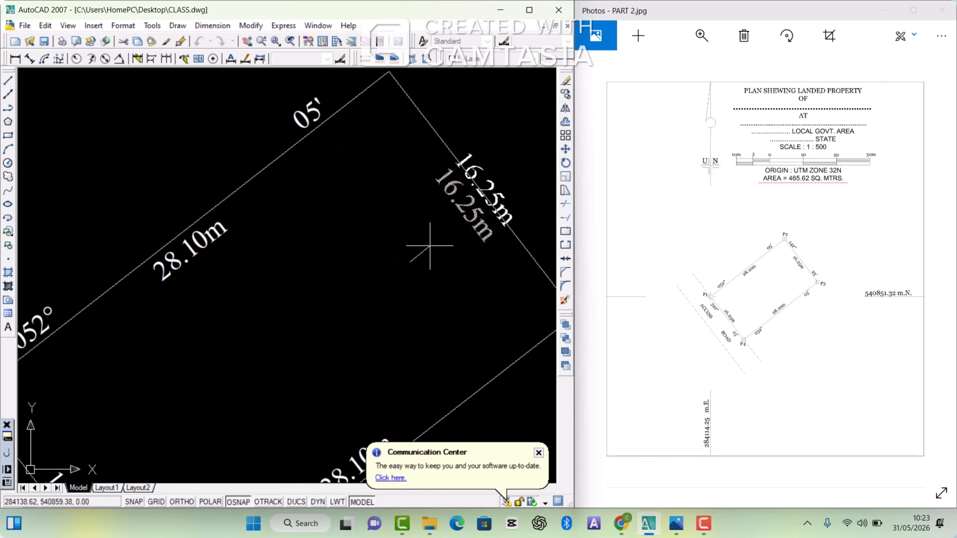
pyautogui.scroll(-3, 435, 243)
pyautogui.click(413, 247)
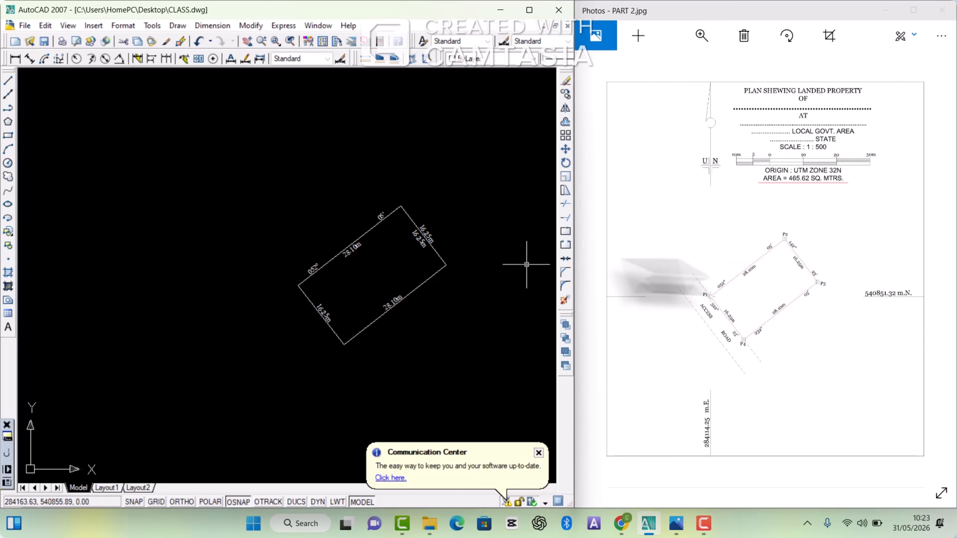
# Step: List the P2 to P3 line's data and copy its angle value from the text window, closing the window
pyautogui.click(409, 216)
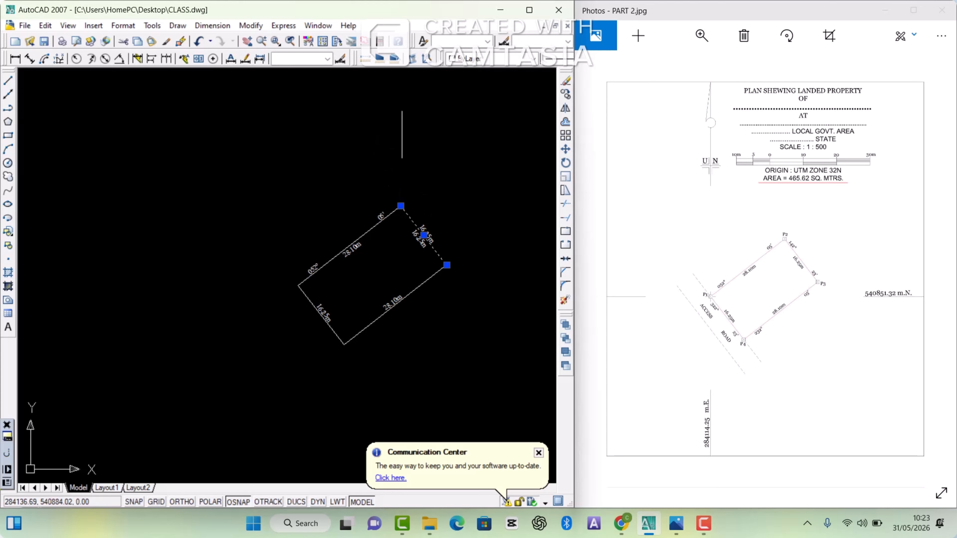
pyautogui.click(417, 60)
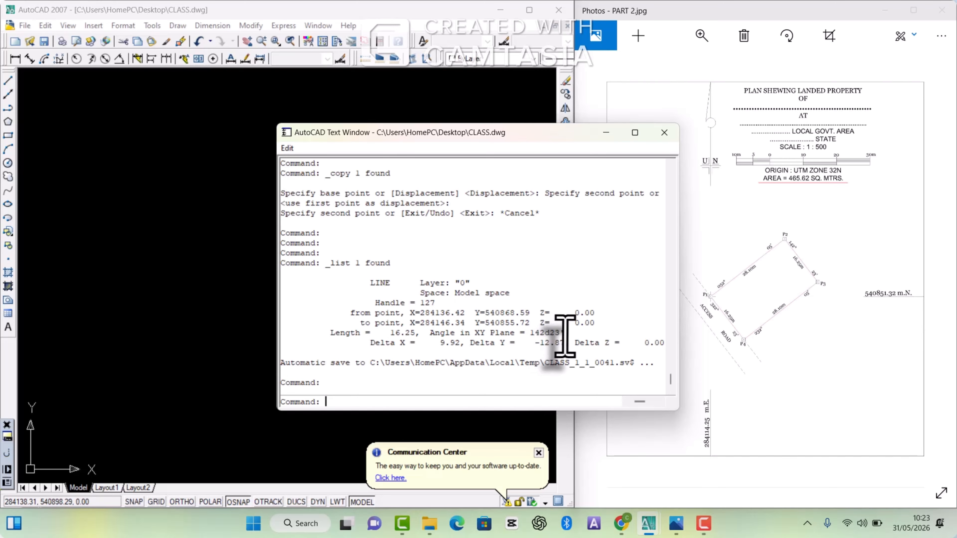
pyautogui.moveTo(565, 335); pyautogui.dragTo(530, 339)
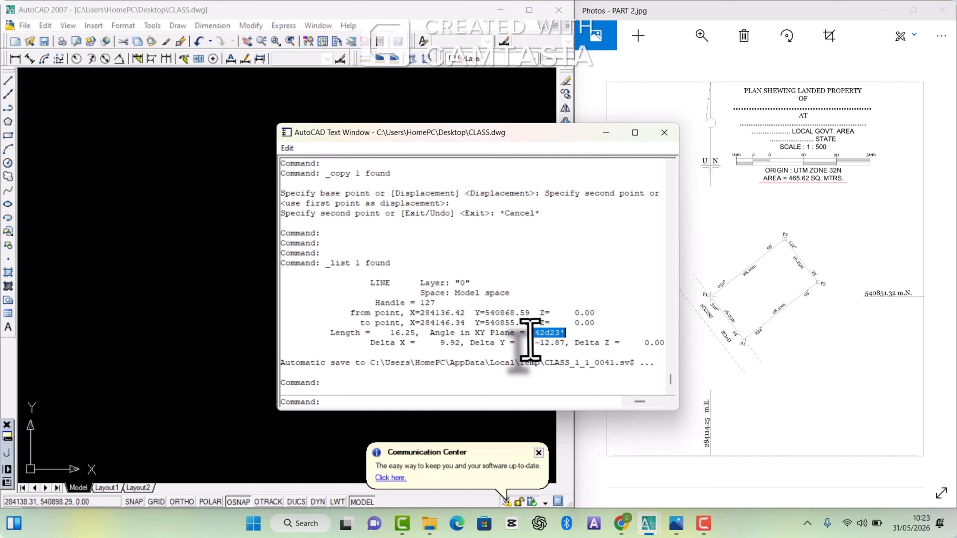
pyautogui.rightClick(545, 336)
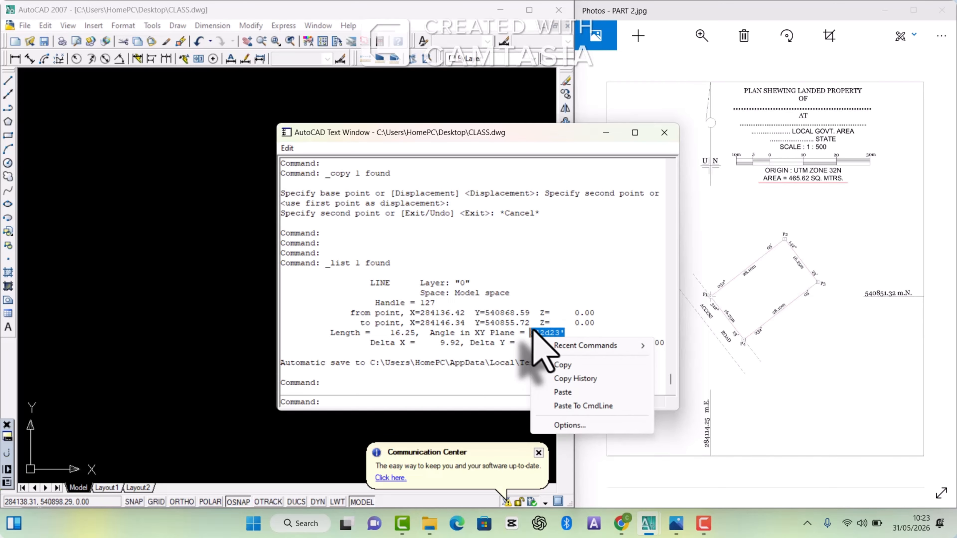
pyautogui.click(560, 379)
pyautogui.click(664, 133)
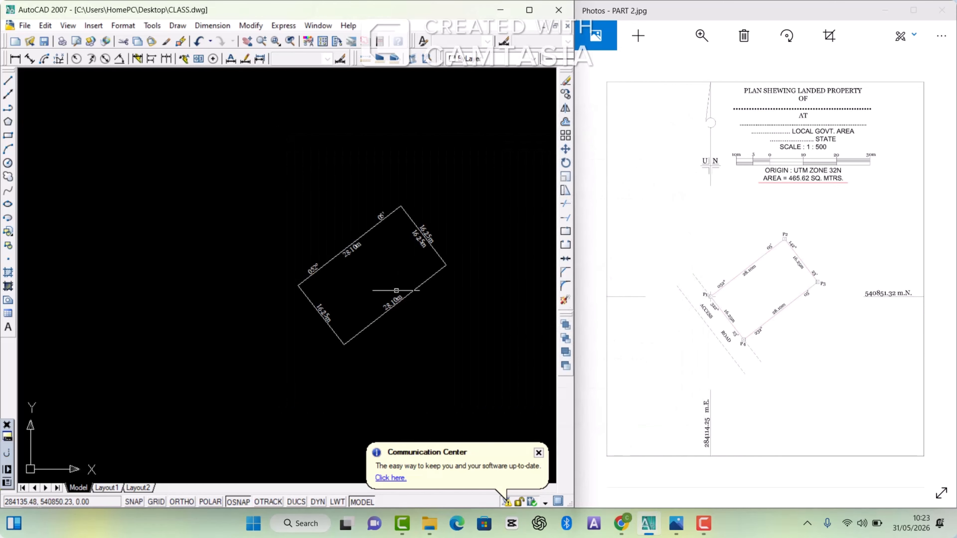
# Step: Replace the copied text outside the P2 to P3 boundary with the bearing 142° 23', spacing degrees and minutes toward opposite ends of the line
pyautogui.scroll(6, 385, 270)
pyautogui.doubleClick(476, 246)
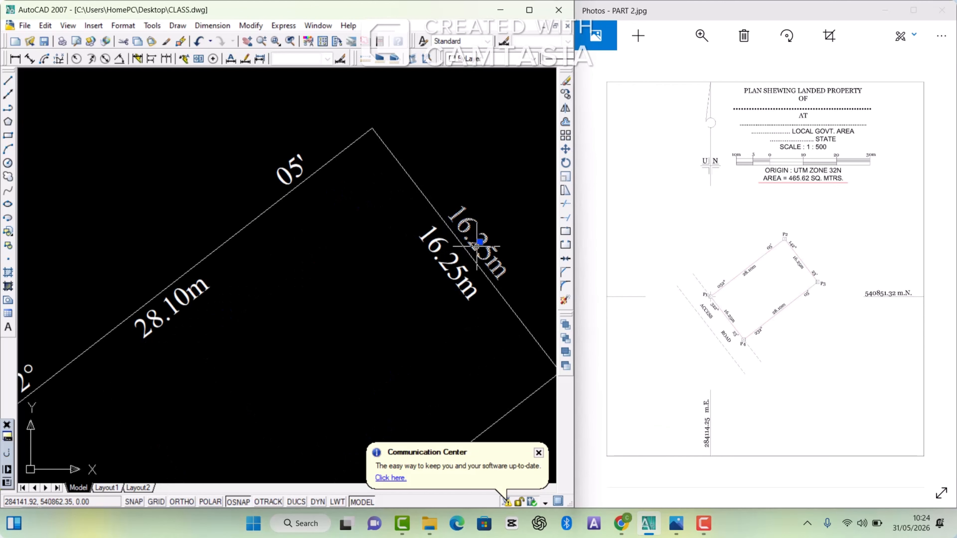
pyautogui.press('BackSpace')
pyautogui.press('BackSpace')
pyautogui.press('BackSpace')
pyautogui.press('BackSpace')
pyautogui.press('BackSpace')
pyautogui.press('BackSpace')
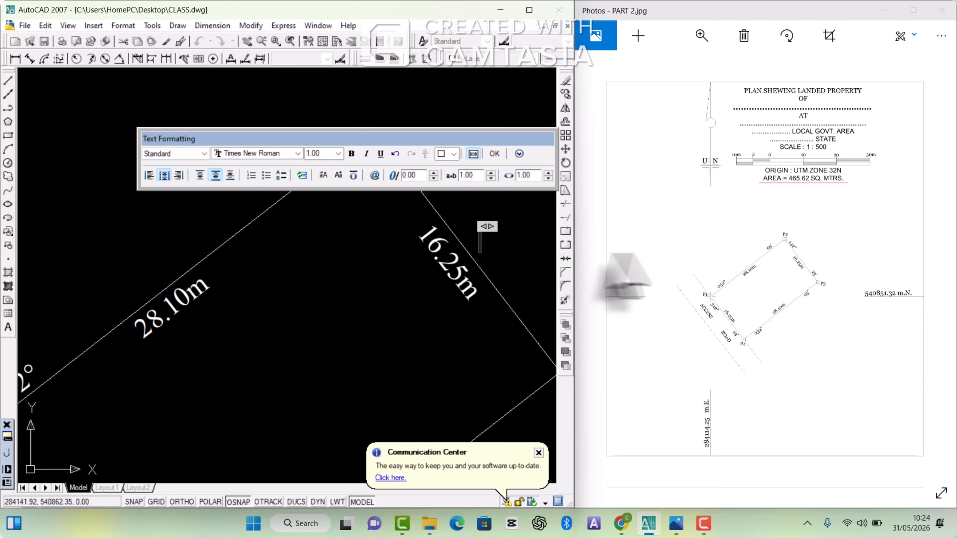
pyautogui.rightClick(480, 246)
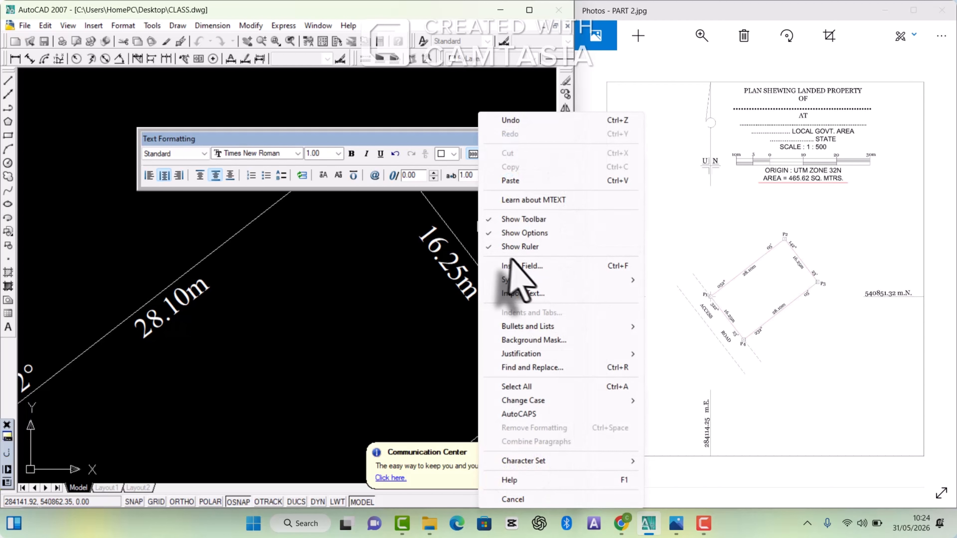
pyautogui.click(543, 181)
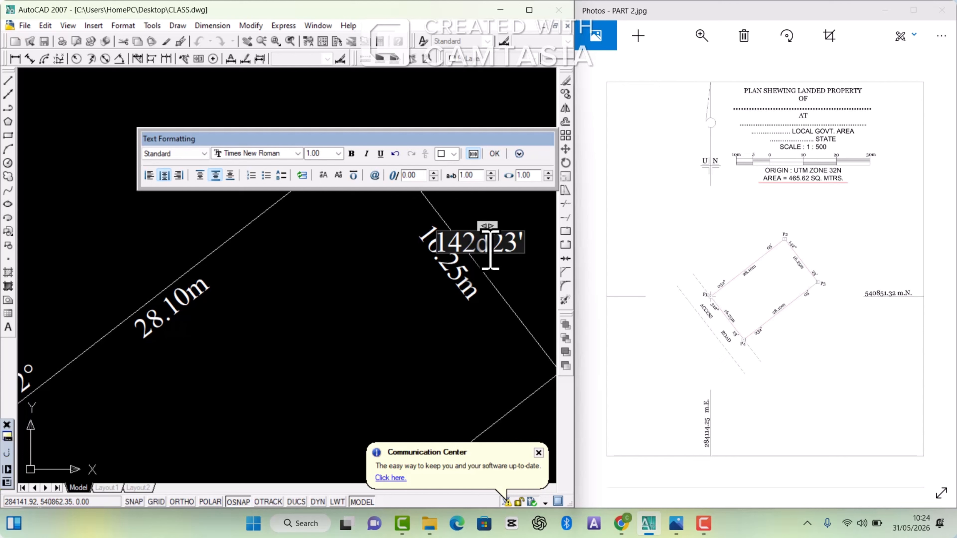
pyautogui.press('BackSpace')
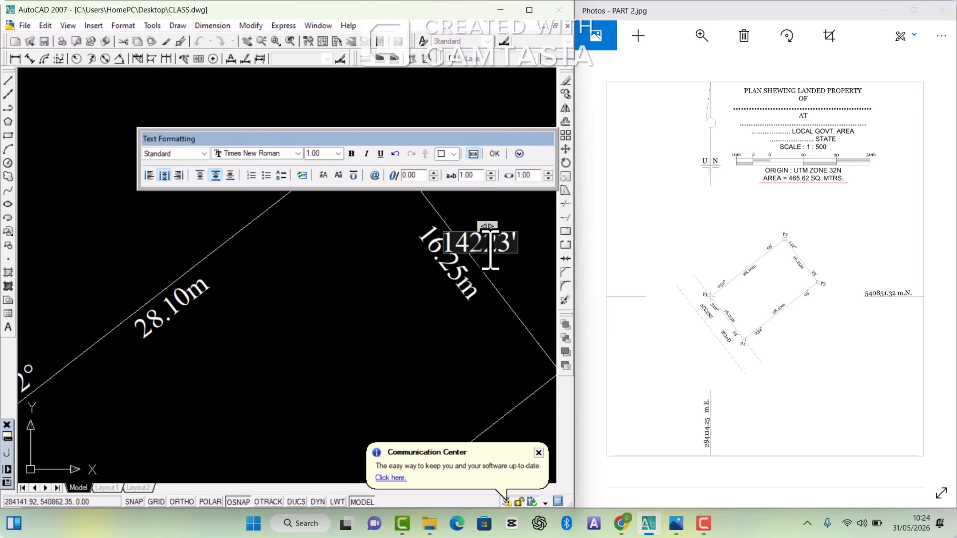
pyautogui.write('%%')
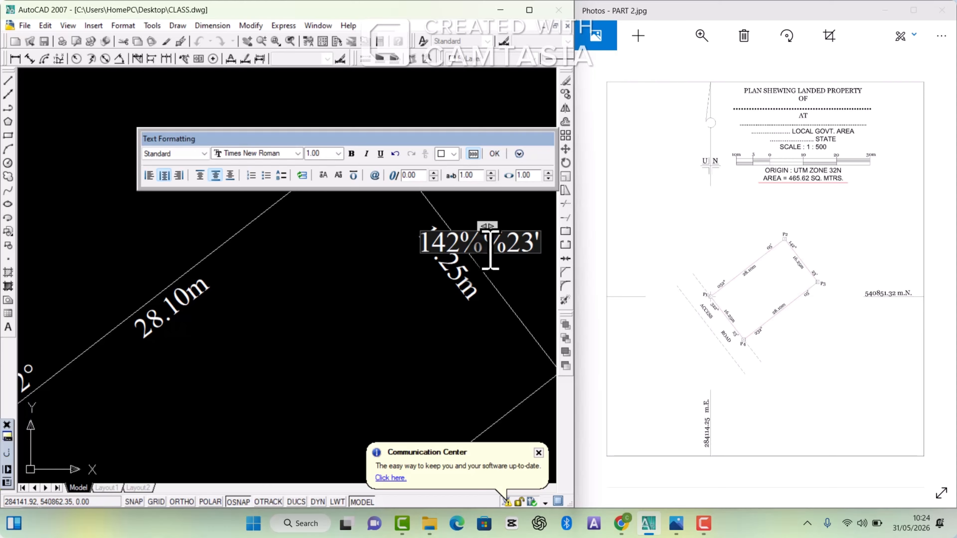
pyautogui.write('d')
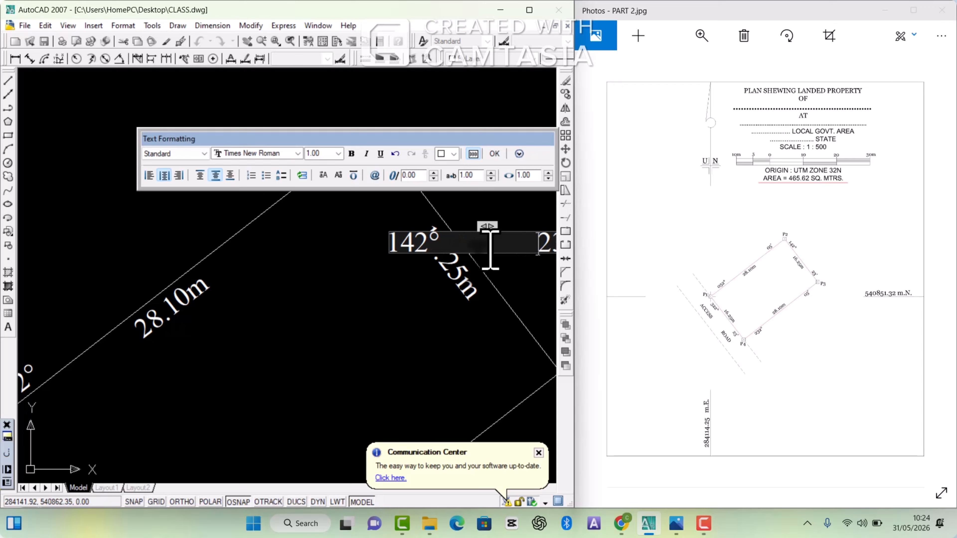
pyautogui.click(447, 320)
pyautogui.scroll(-2, 430, 182)
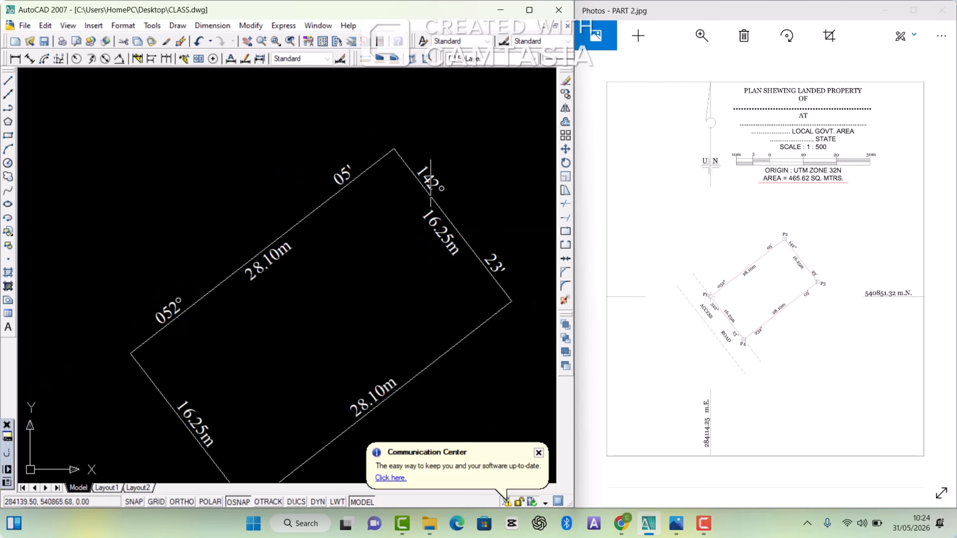
# Step: Copy the P3 to P4 distance text to just outside the same boundary line, keeping it parallel to the line
pyautogui.scroll(-4, 431, 182)
pyautogui.scroll(2, 427, 186)
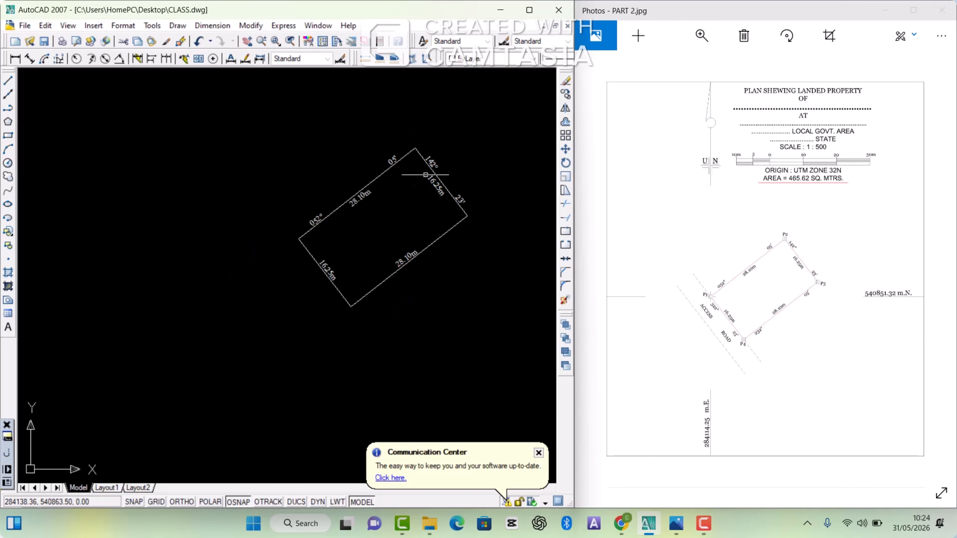
pyautogui.scroll(3, 428, 172)
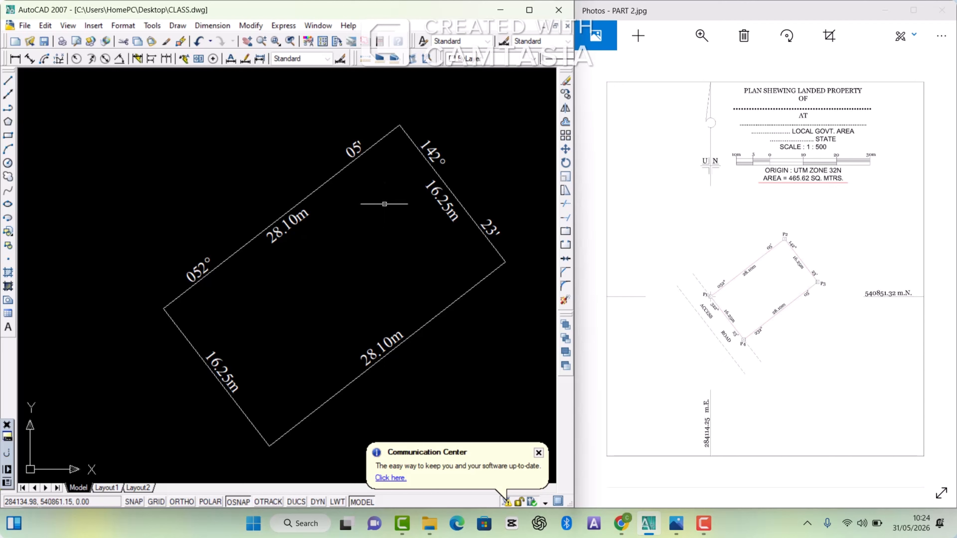
pyautogui.scroll(-2, 384, 204)
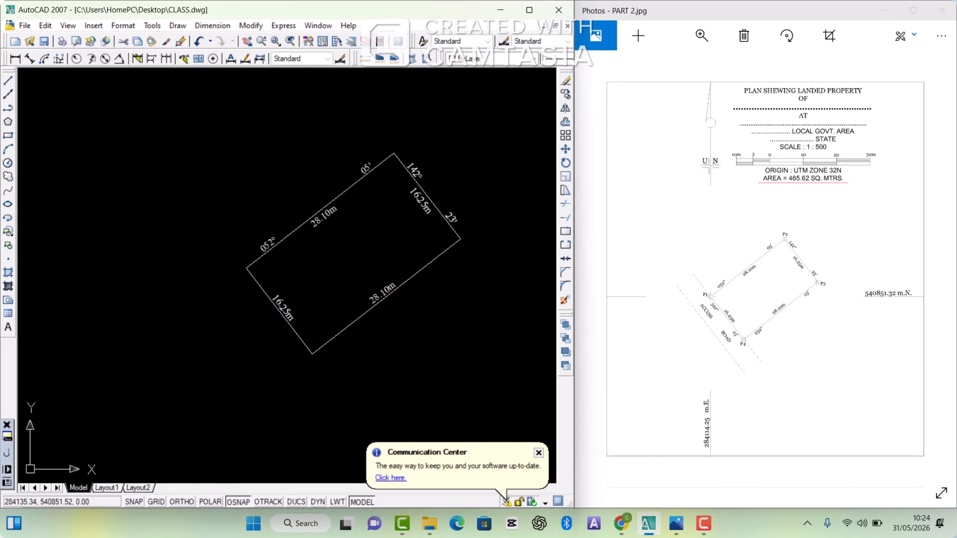
pyautogui.click(387, 290)
pyautogui.rightClick(387, 290)
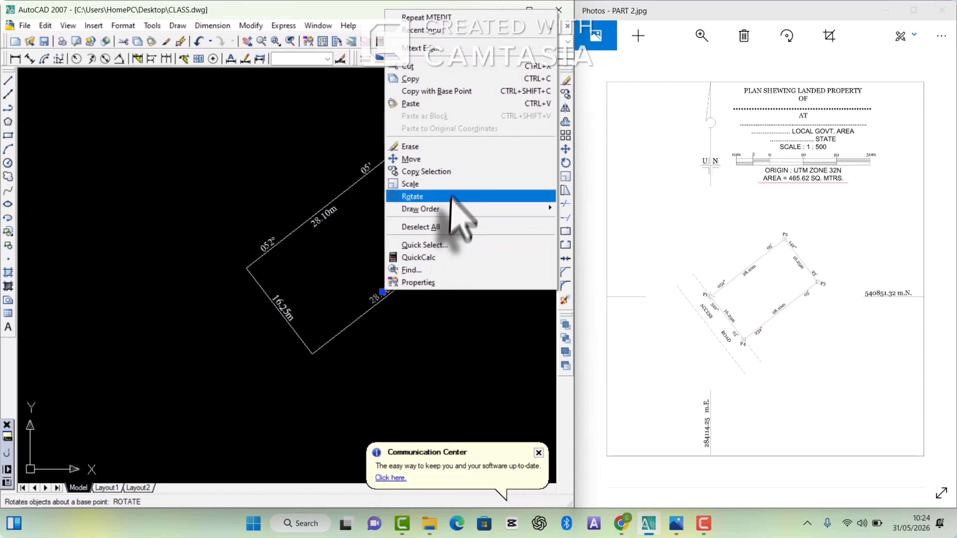
pyautogui.click(454, 171)
pyautogui.scroll(5, 415, 283)
pyautogui.click(387, 308)
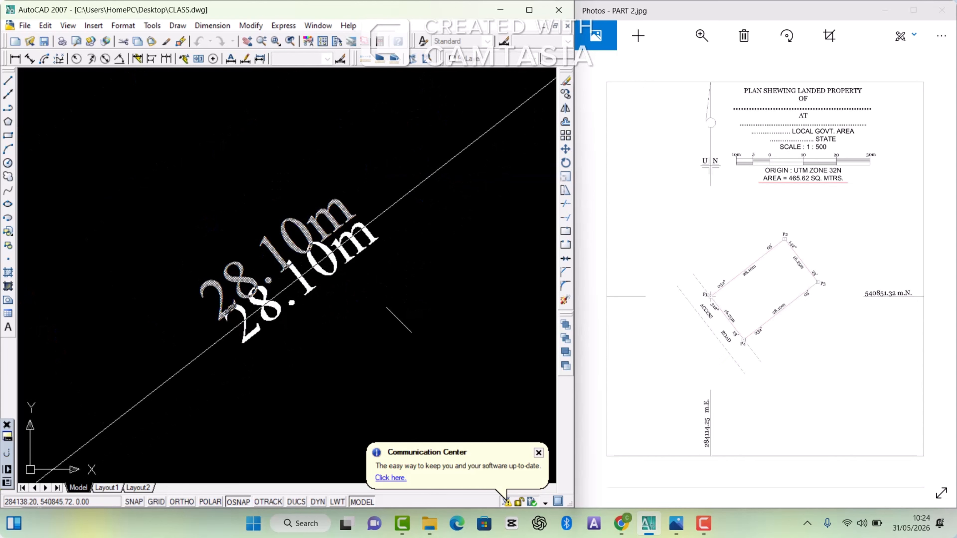
pyautogui.click(430, 356)
pyautogui.scroll(-5, 468, 240)
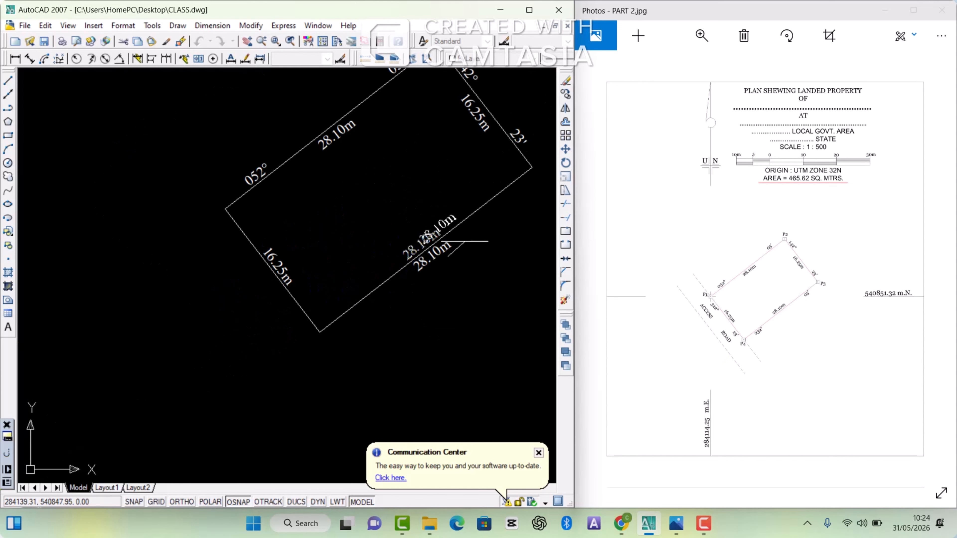
pyautogui.press('Escape')
pyautogui.click(381, 284)
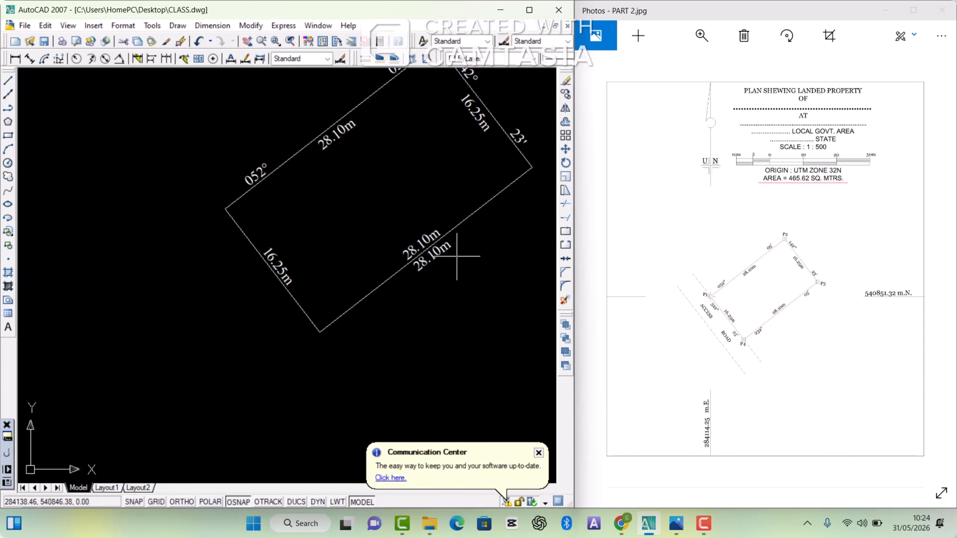
# Step: Replace the copied text outside the P3 to P4 boundary with the bearing 232° 05', spacing degrees and minutes toward opposite ends of the line
pyautogui.doubleClick(439, 253)
pyautogui.click(446, 249)
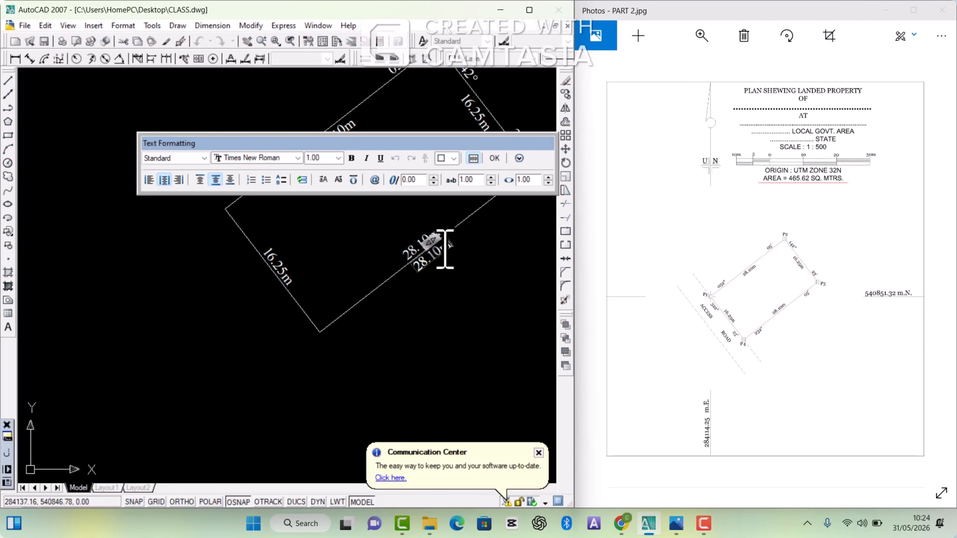
pyautogui.press('BackSpace')
pyautogui.press('BackSpace')
pyautogui.press('BackSpace')
pyautogui.press('BackSpace')
pyautogui.press('BackSpace')
pyautogui.press('BackSpace')
pyautogui.write('232')
pyautogui.write('%%d')
pyautogui.write('                                        0')
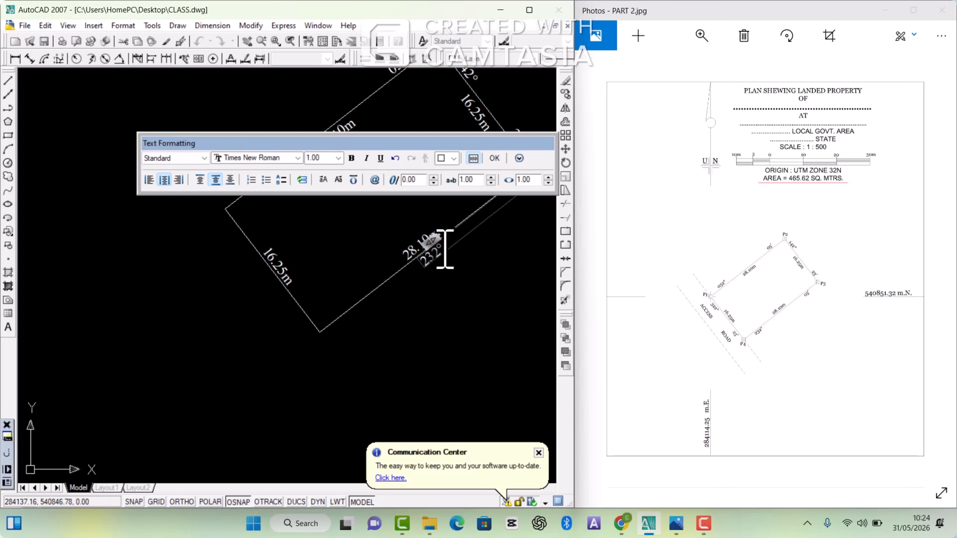
pyautogui.write("5'")
pyautogui.scroll(-2, 431, 267)
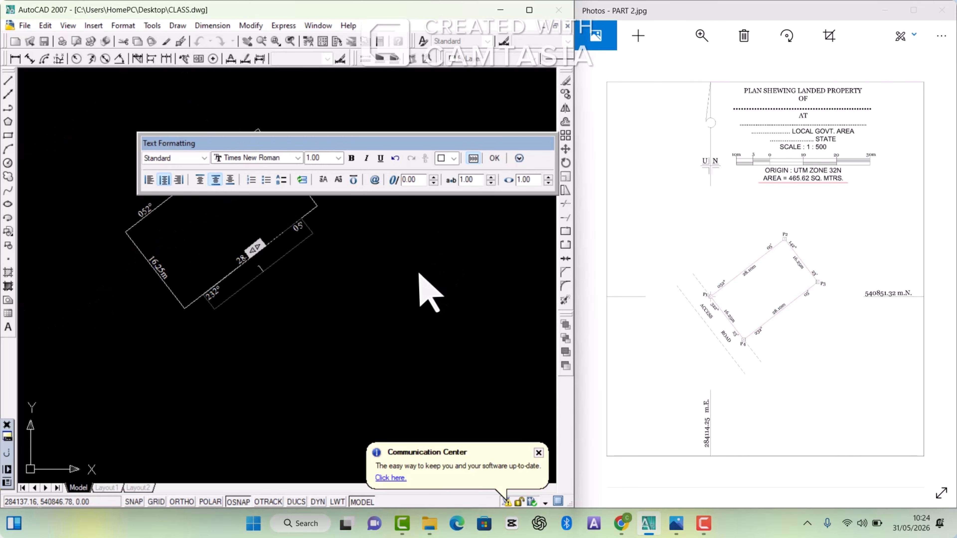
pyautogui.click(363, 275)
pyautogui.scroll(-1, 358, 270)
# Step: Copy the P4 to P1 distance text to just outside the same boundary line, keeping it parallel to the line
pyautogui.scroll(3, 351, 268)
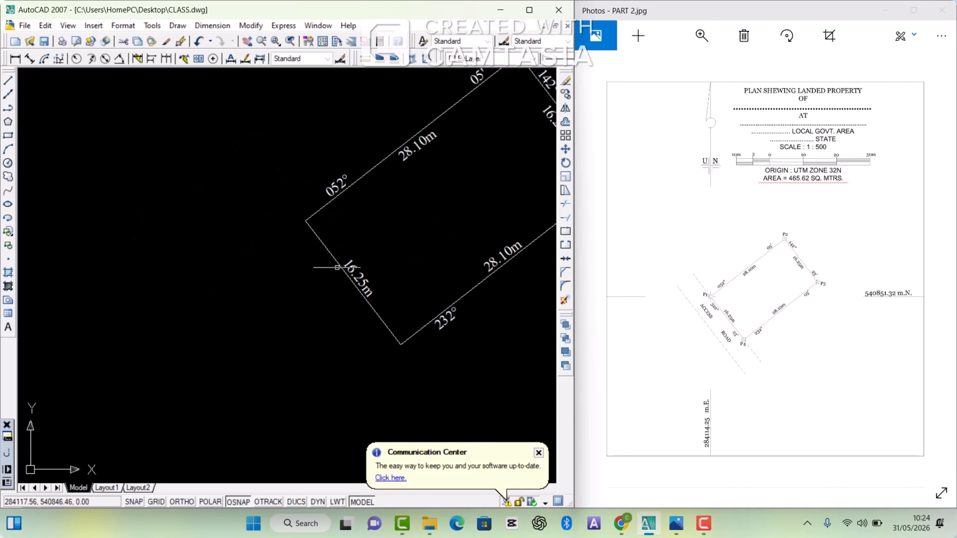
pyautogui.click(348, 267)
pyautogui.rightClick(348, 268)
pyautogui.click(400, 387)
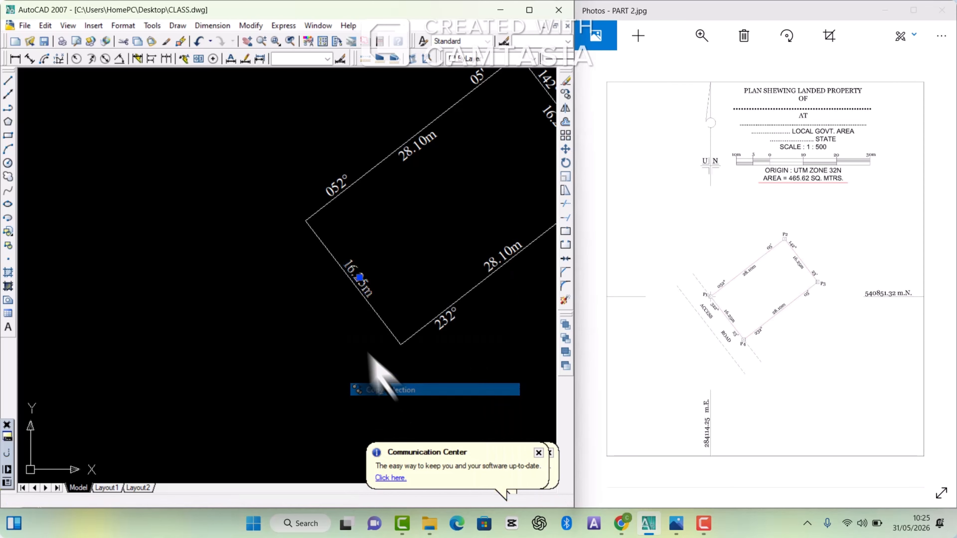
pyautogui.scroll(2, 346, 287)
pyautogui.scroll(3, 348, 287)
pyautogui.click(332, 282)
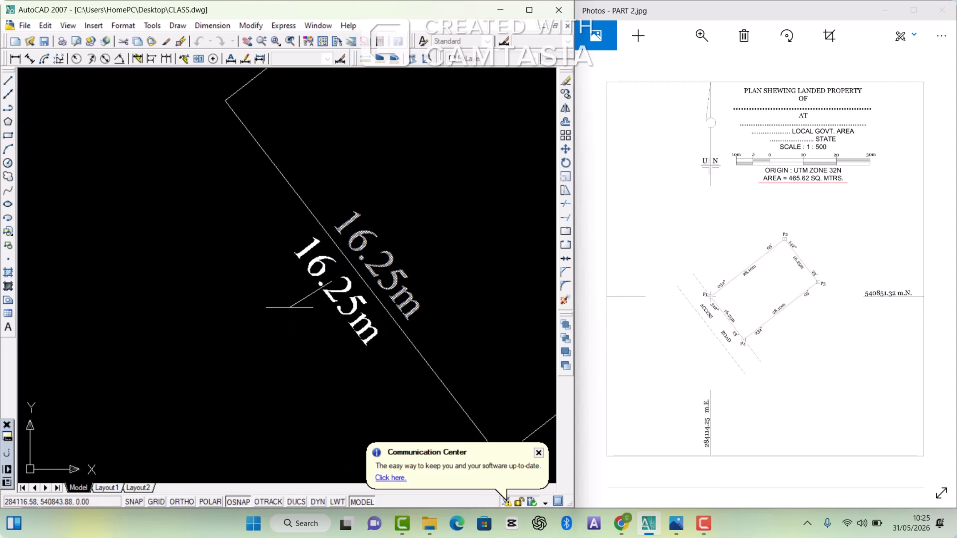
pyautogui.click(288, 307)
pyautogui.scroll(-5, 307, 283)
# Step: List the P4 to P1 line's data to read its angle, closing the text window
pyautogui.click(313, 275)
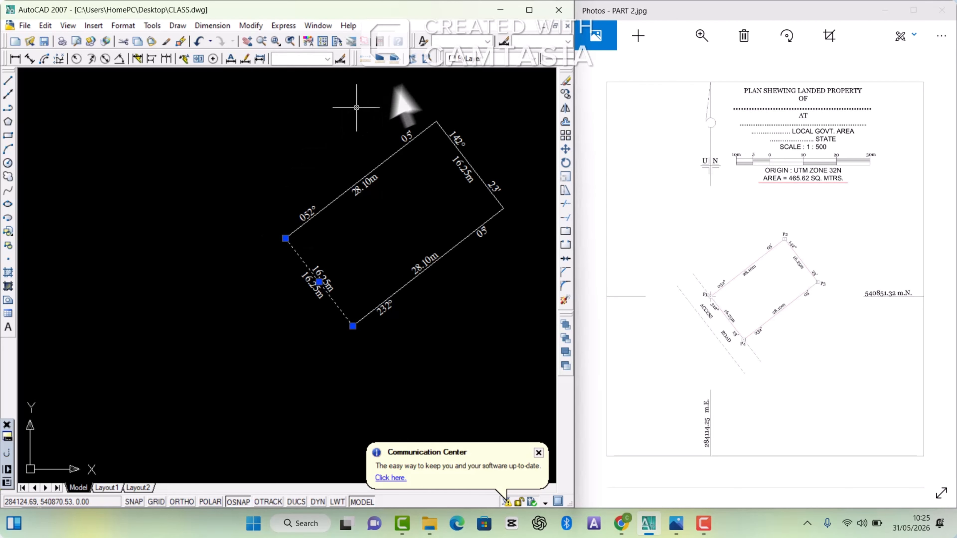
pyautogui.click(412, 59)
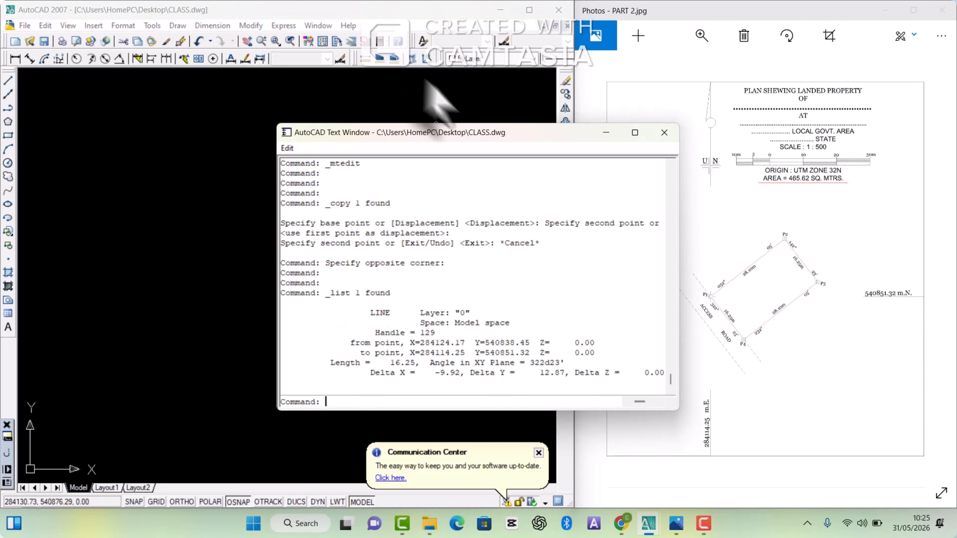
pyautogui.click(664, 133)
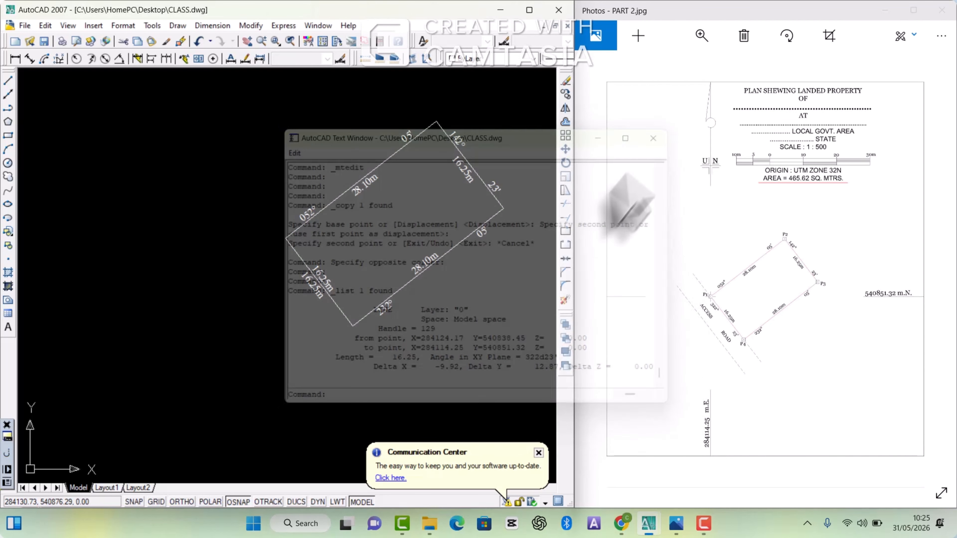
# Step: Replace the copied text outside the P4 to P1 boundary with the bearing 322° 23', spacing degrees and minutes toward opposite ends of the line
pyautogui.scroll(2, 295, 303)
pyautogui.doubleClick(331, 279)
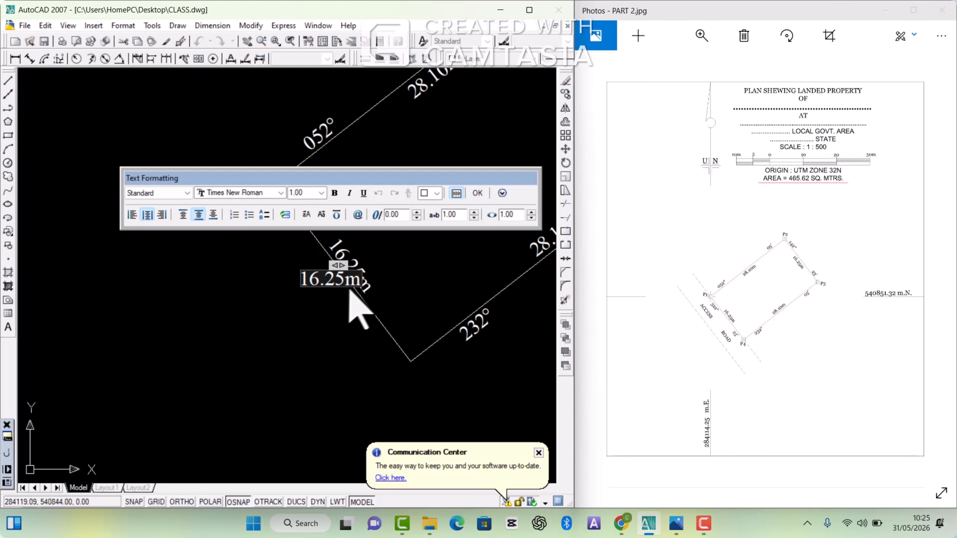
pyautogui.press('BackSpace')
pyautogui.press('BackSpace')
pyautogui.press('BackSpace')
pyautogui.press('BackSpace')
pyautogui.press('BackSpace')
pyautogui.press('BackSpace')
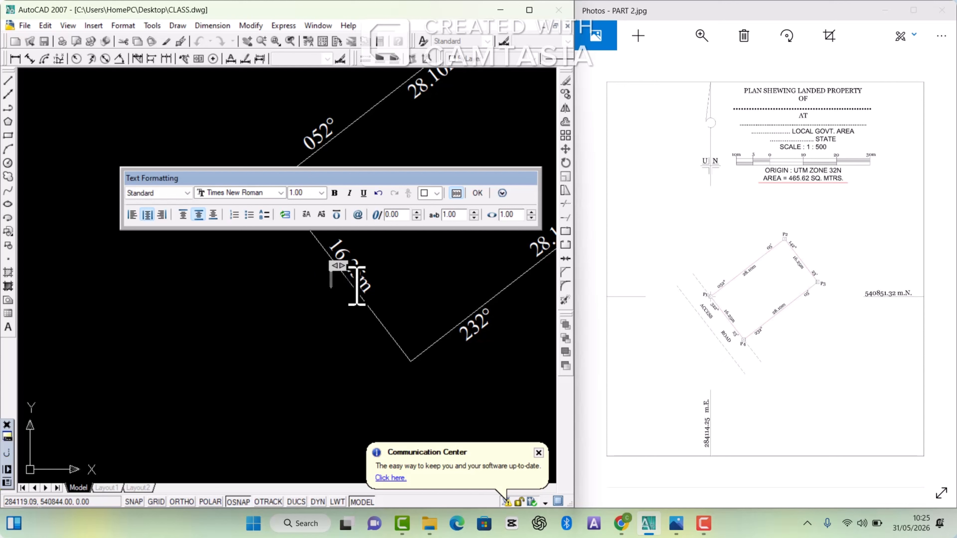
pyautogui.write('32')
pyautogui.write('2%%d ')
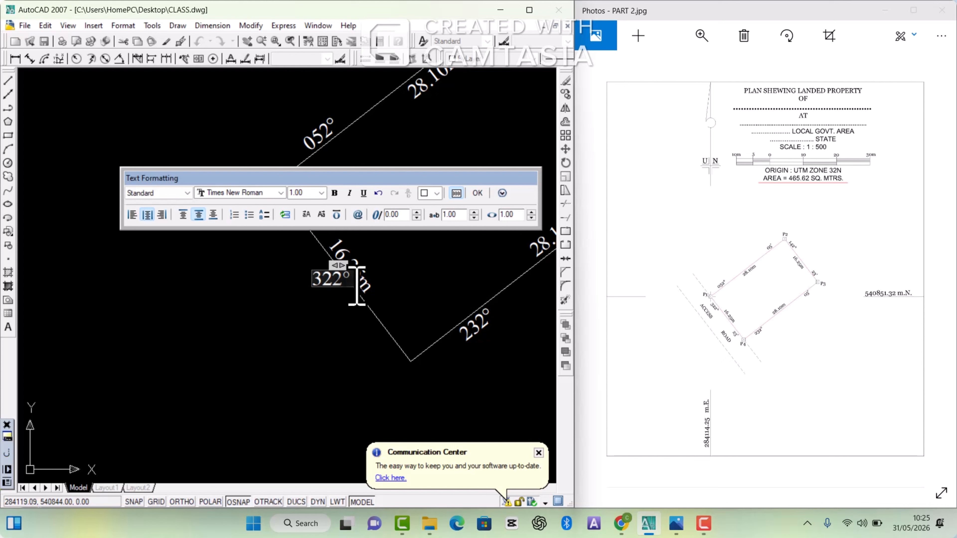
pyautogui.write('            23')
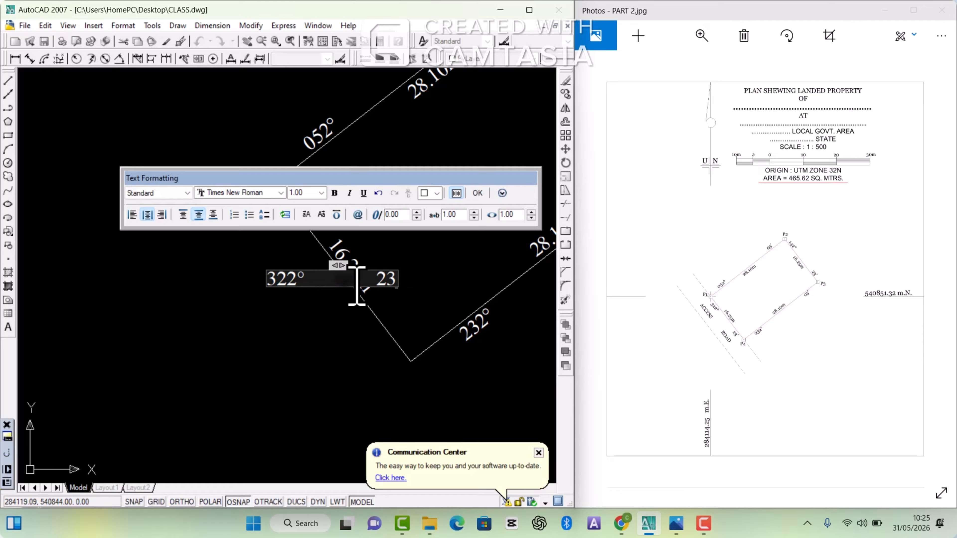
pyautogui.write("'")
pyautogui.click(336, 281)
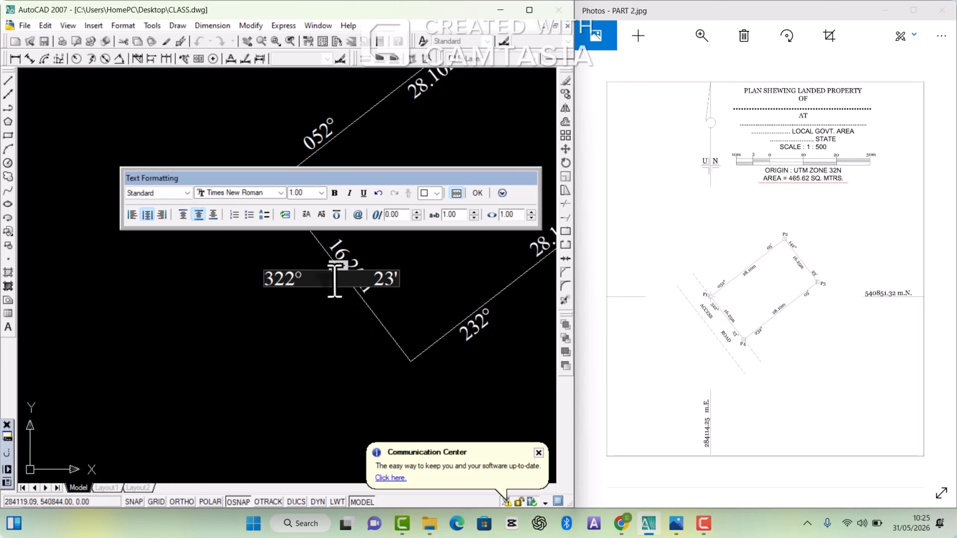
pyautogui.click(324, 314)
pyautogui.scroll(-2, 328, 291)
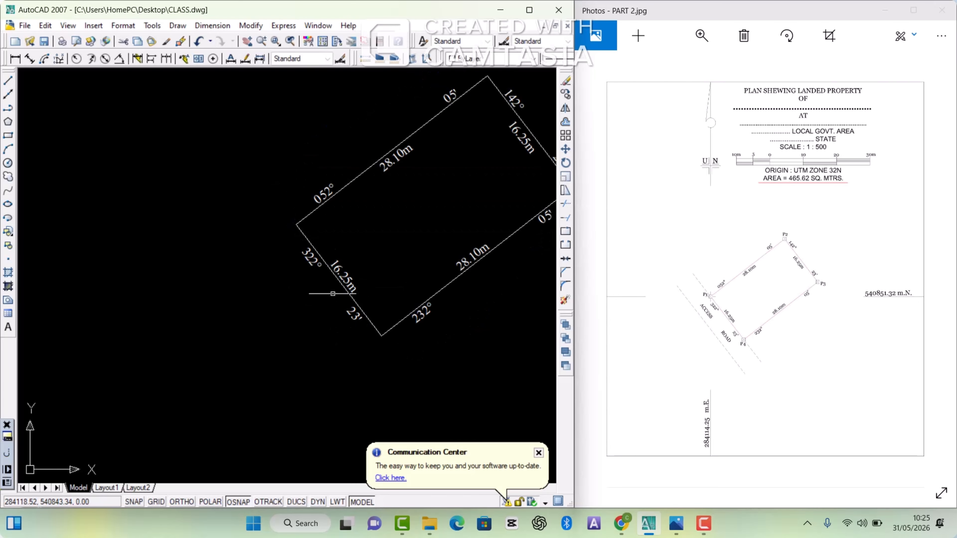
pyautogui.scroll(-3, 326, 269)
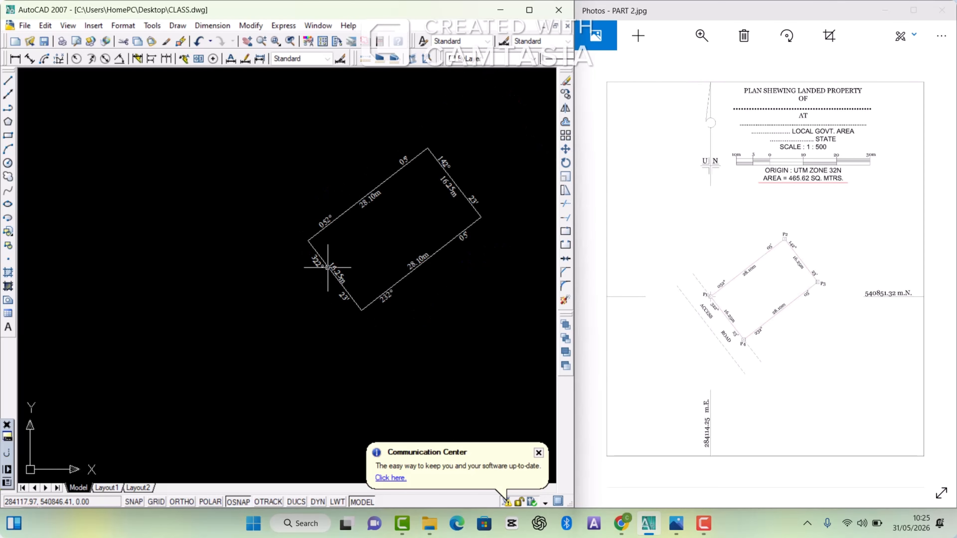
pyautogui.scroll(2, 330, 270)
pyautogui.scroll(-1, 328, 265)
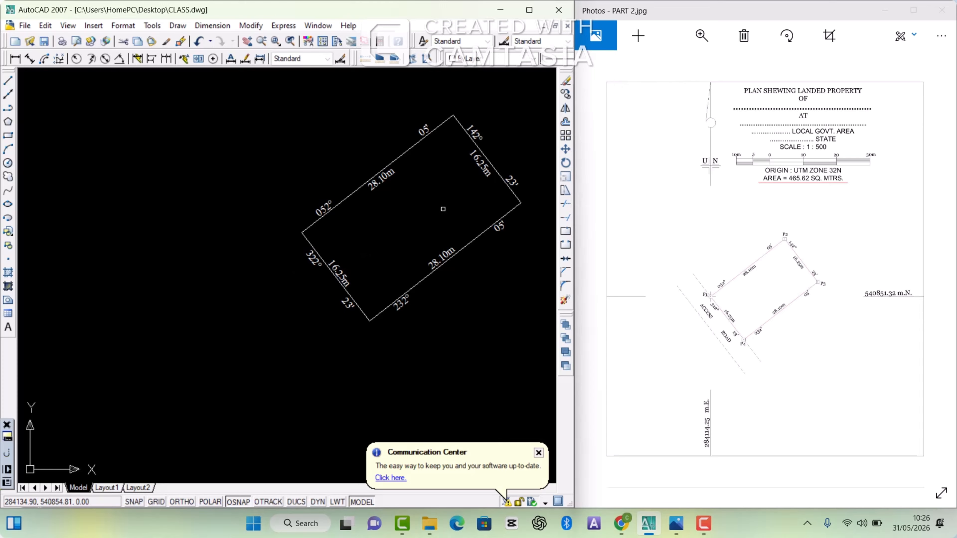
# Step: Offset the P4 to P1 boundary line outward to form the far edge of the access road
pyautogui.click(565, 123)
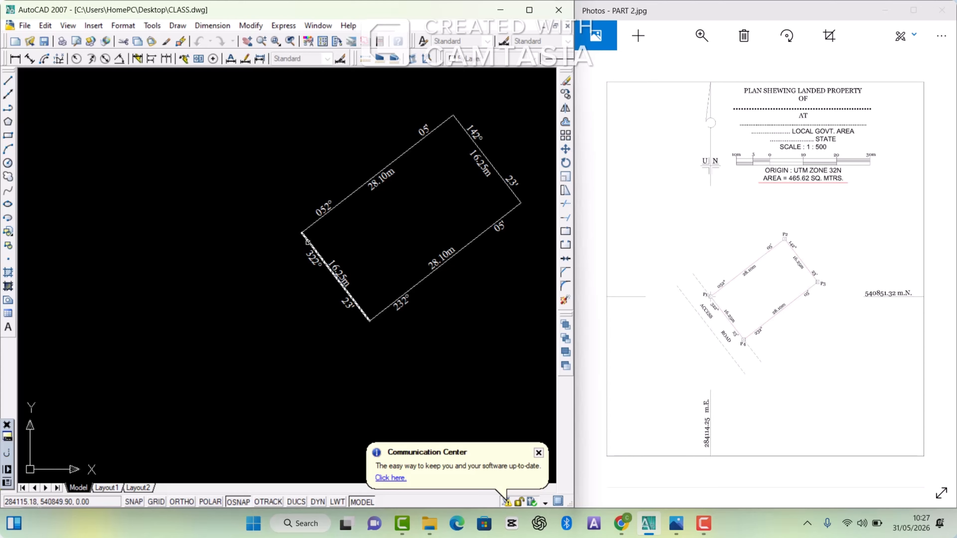
pyautogui.click(308, 242)
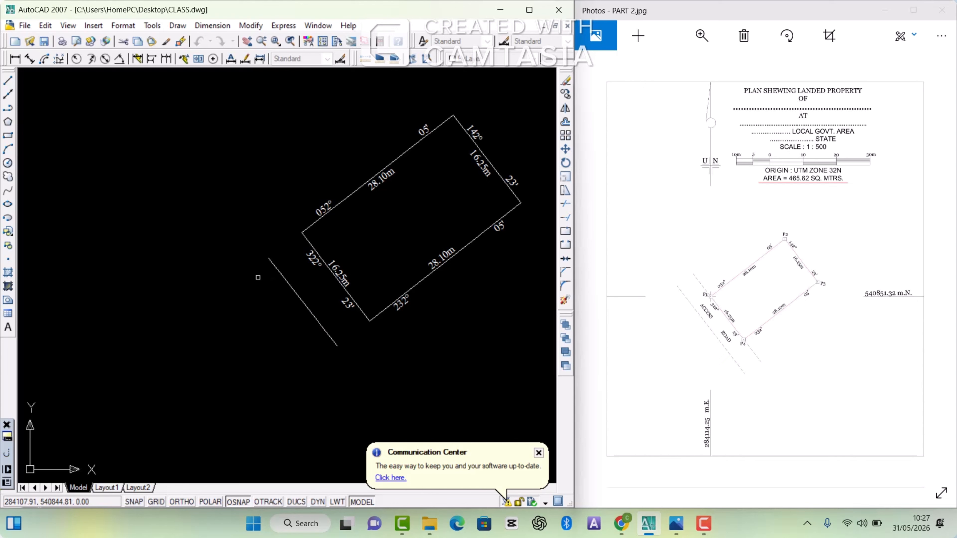
pyautogui.scroll(-4, 322, 233)
pyautogui.scroll(3, 318, 248)
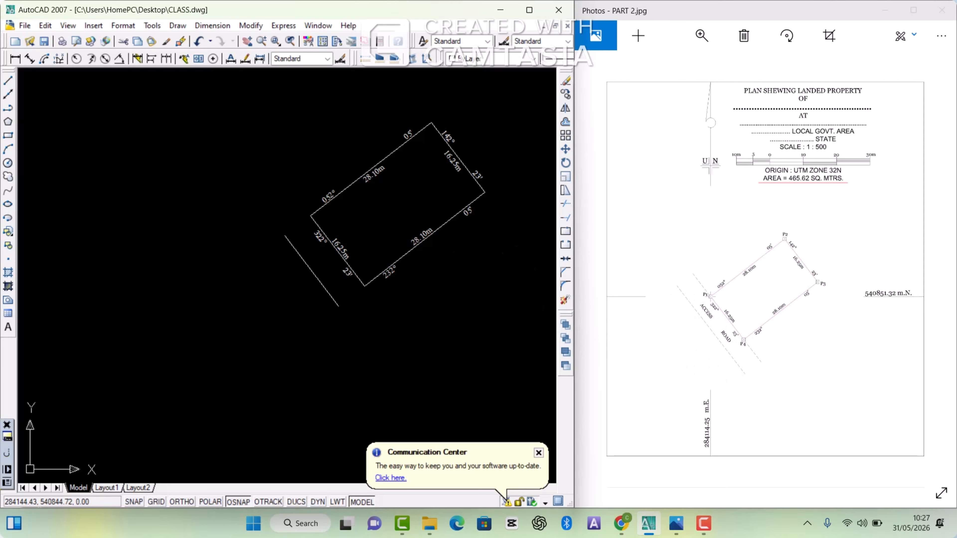
# Step: Copy the P3 to P4 boundary line to two parallel positions, one beyond P4 and one beyond P1, as temporary limits for the road lines
pyautogui.scroll(1, 416, 252)
pyautogui.click(400, 255)
pyautogui.rightClick(390, 247)
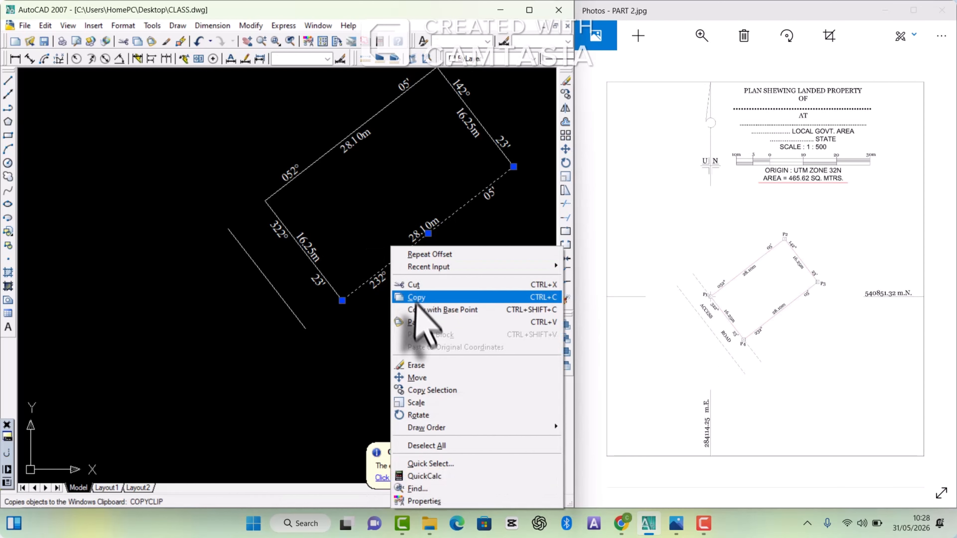
pyautogui.click(436, 389)
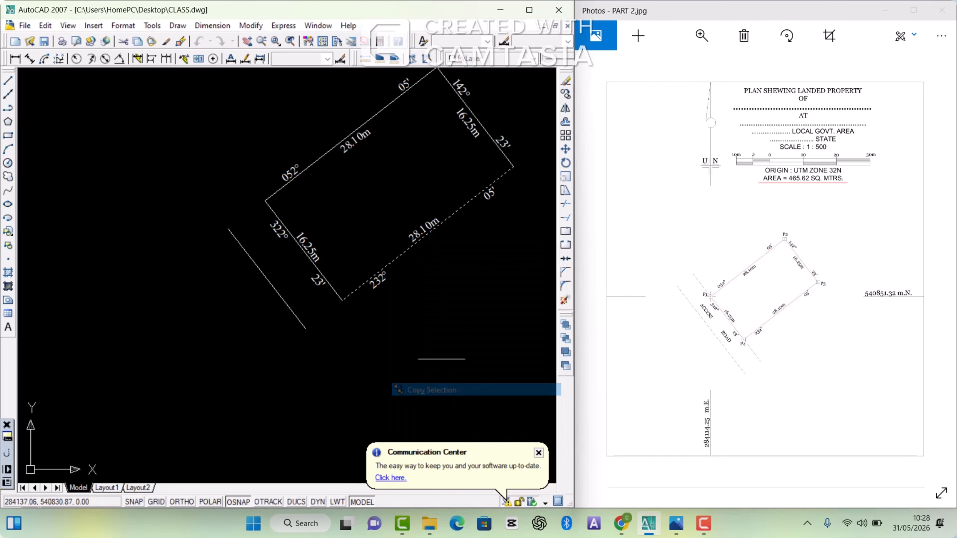
pyautogui.click(460, 265)
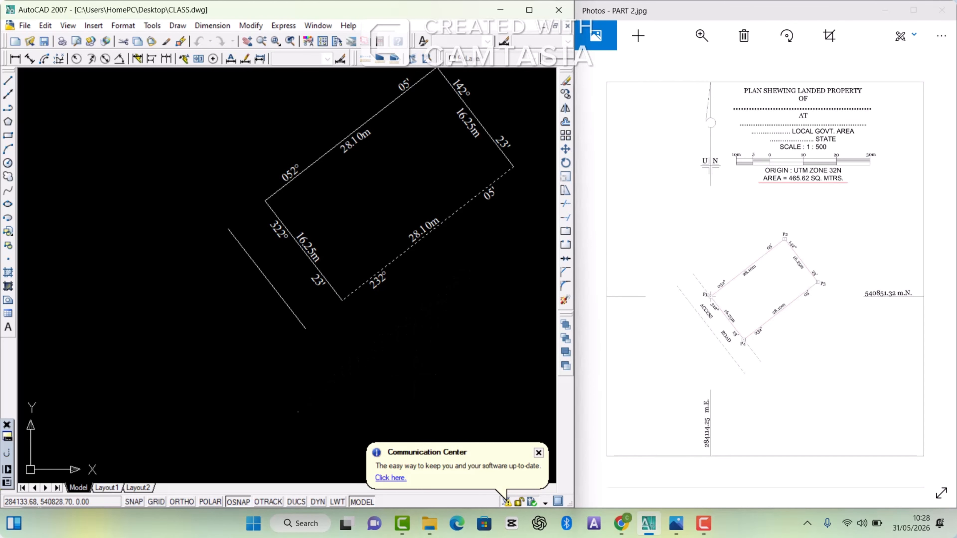
pyautogui.click(415, 378)
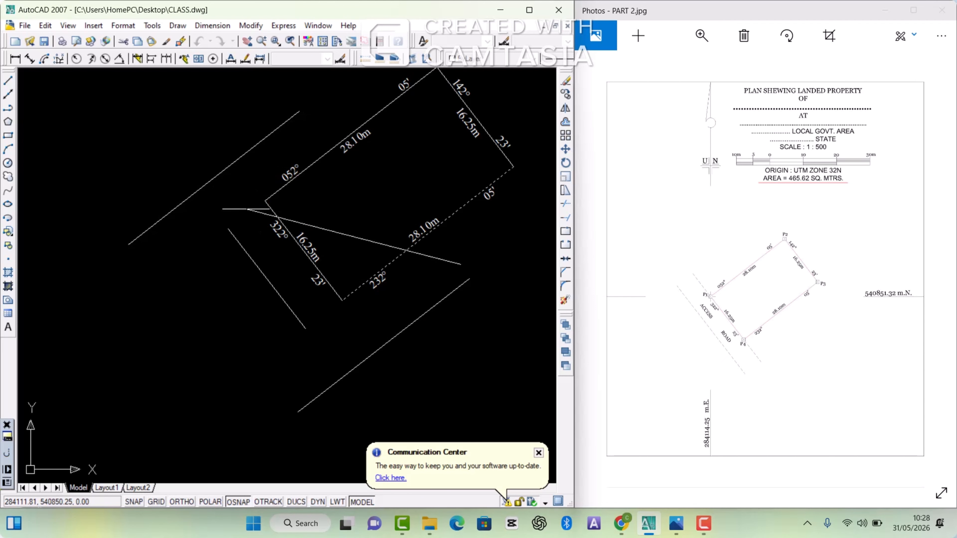
pyautogui.click(249, 208)
pyautogui.press('Return')
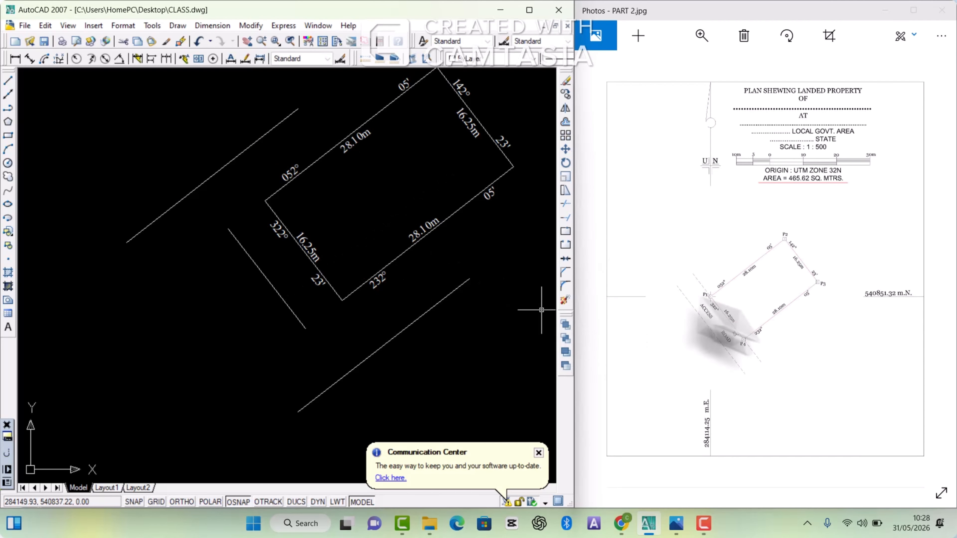
# Step: Extend the P4 to P1 boundary line and its offset line at both ends to the two copied limit lines
pyautogui.click(566, 218)
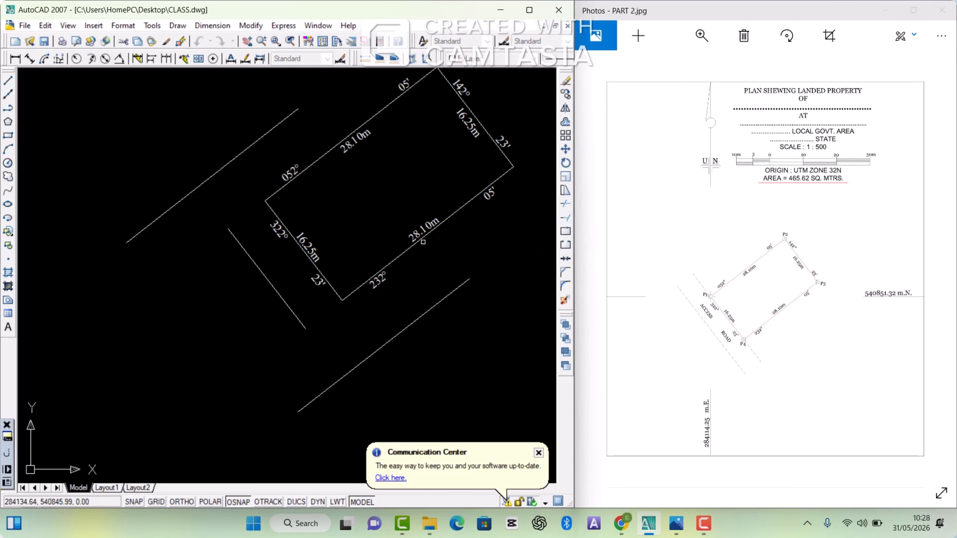
pyautogui.click(326, 237)
pyautogui.click(235, 281)
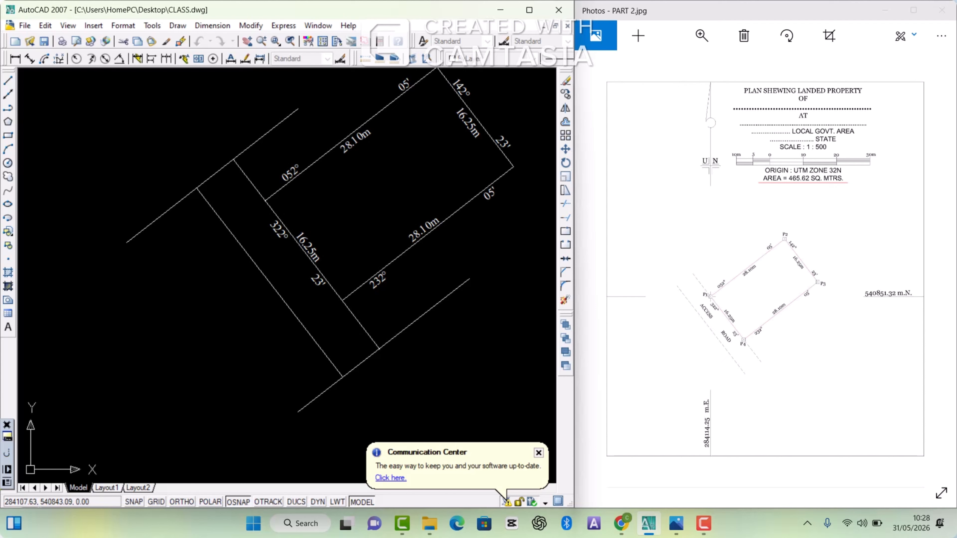
# Step: Delete the two copied limit lines beyond P1 and P4
pyautogui.click(415, 322)
pyautogui.scroll(-3, 362, 290)
pyautogui.click(292, 278)
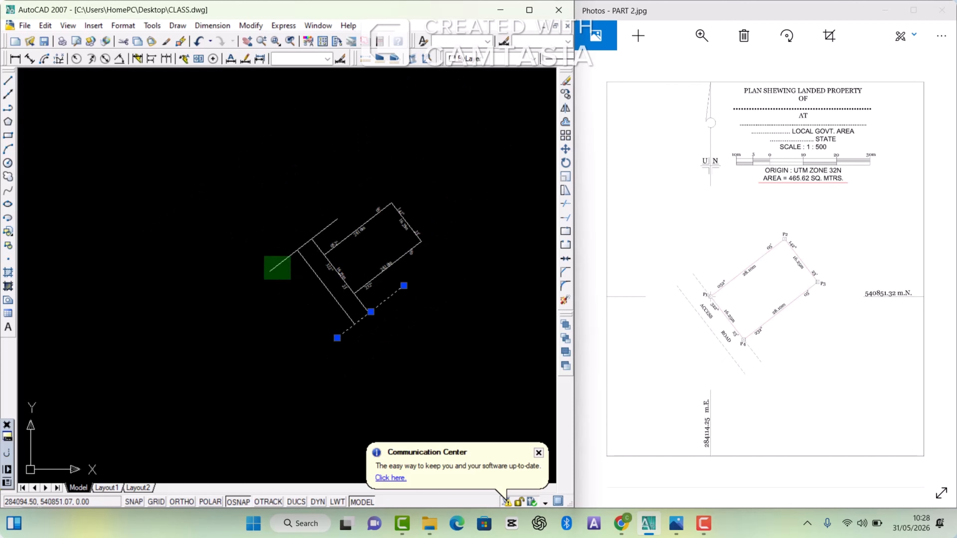
pyautogui.click(265, 257)
pyautogui.press('Delete')
# Step: Copy the P4 to P1 distance text into the strip between the two access road lines, keeping it parallel to them
pyautogui.scroll(1, 280, 308)
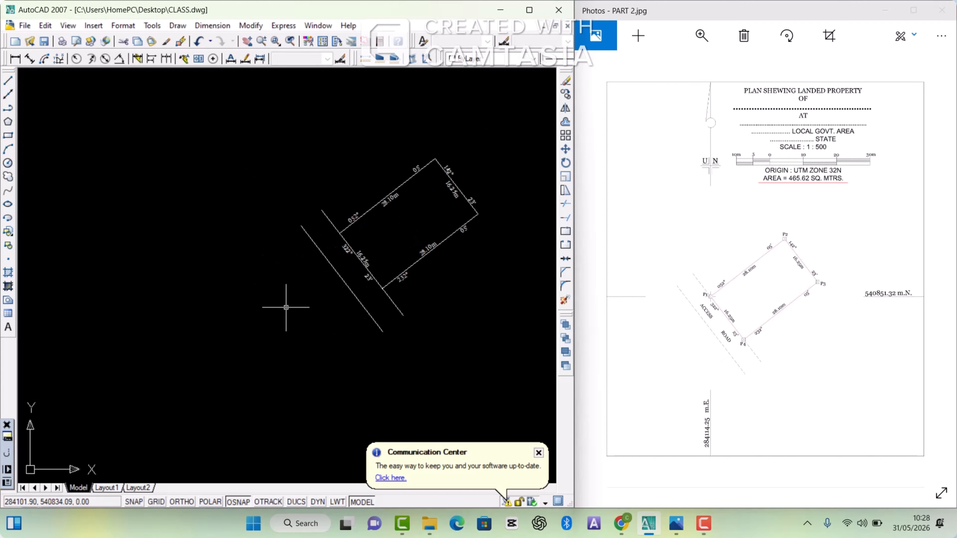
pyautogui.scroll(4, 363, 262)
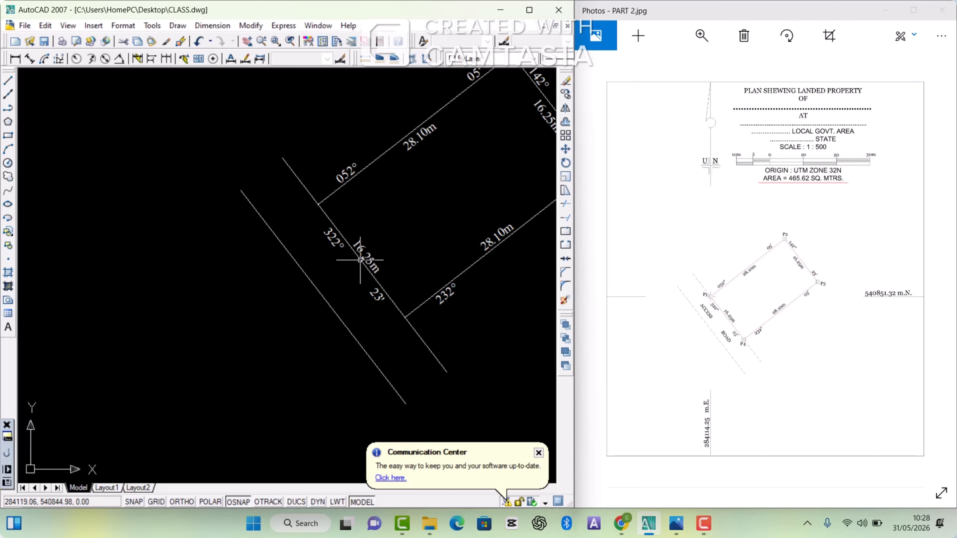
pyautogui.rightClick(373, 255)
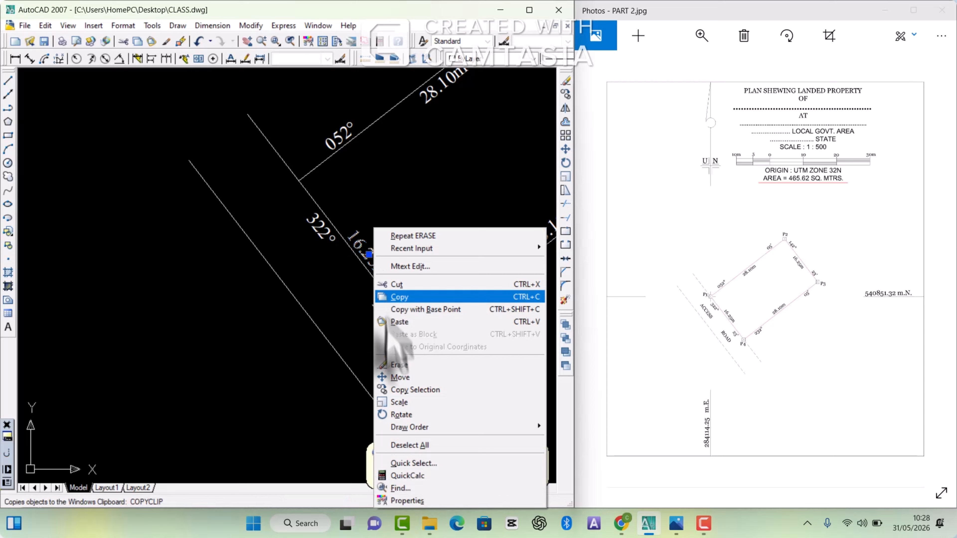
pyautogui.click(399, 390)
pyautogui.click(278, 318)
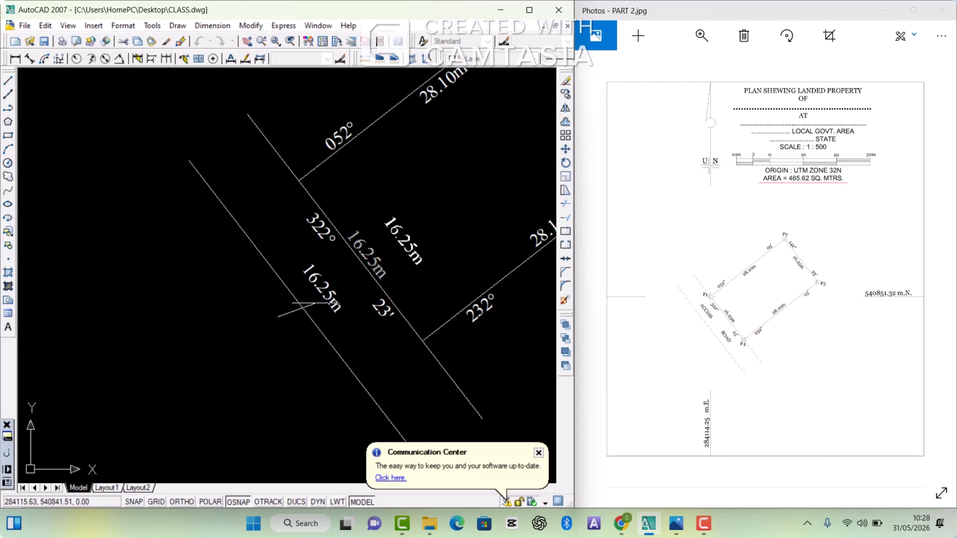
# Step: Replace the copied distance text between the two access road lines with "ACCESS ROAD", leaving a wide gap between the words
pyautogui.doubleClick(321, 298)
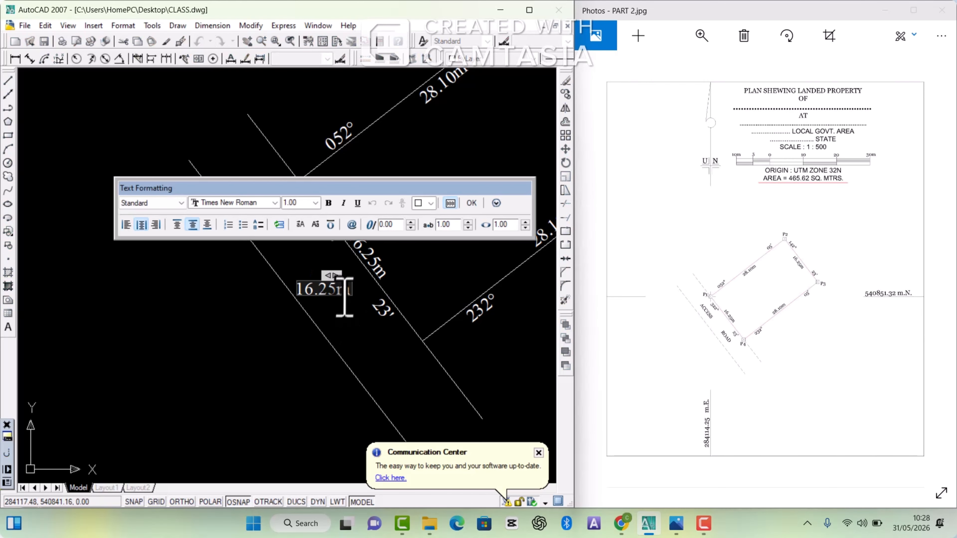
pyautogui.press('BackSpace')
pyautogui.press('BackSpace')
pyautogui.press('BackSpace')
pyautogui.press('BackSpace')
pyautogui.write('A')
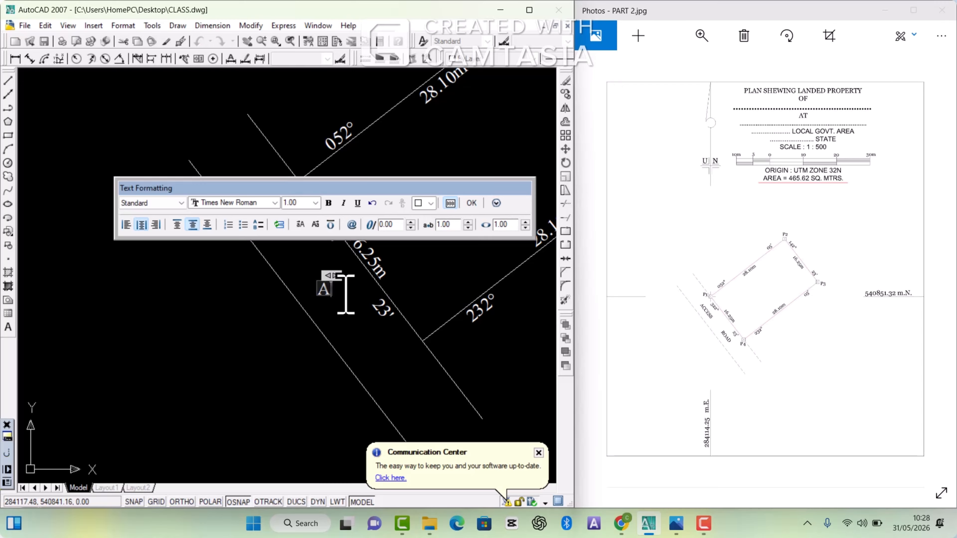
pyautogui.write('CCESS')
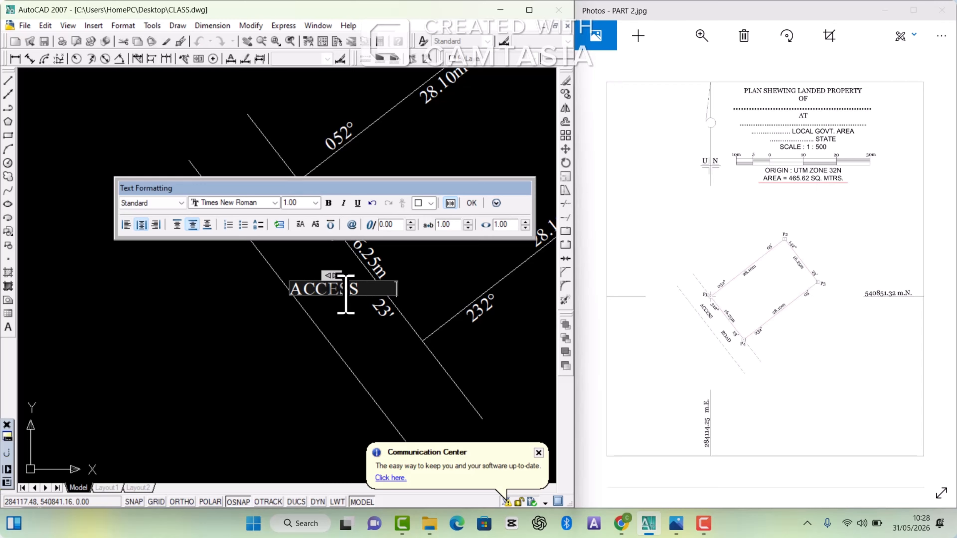
pyautogui.write('          ROAD')
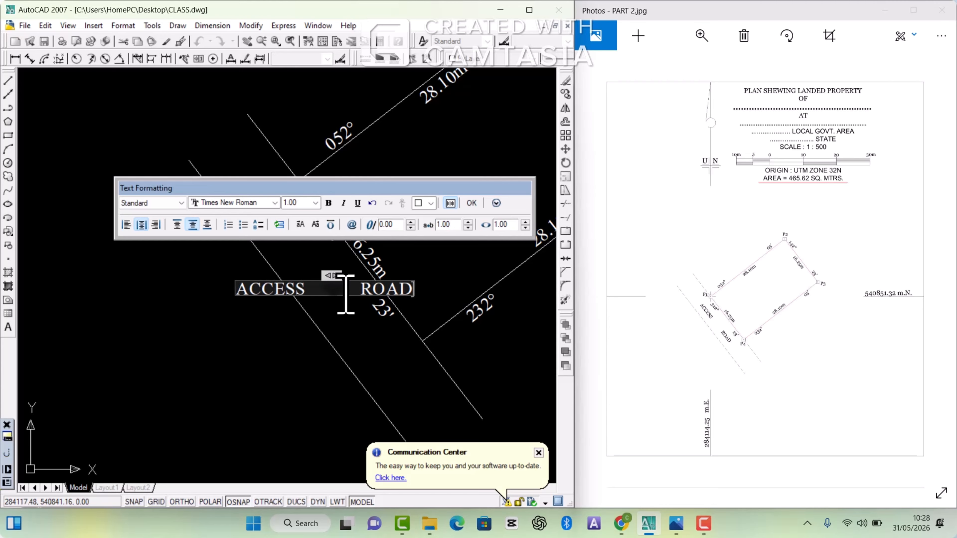
pyautogui.click(303, 368)
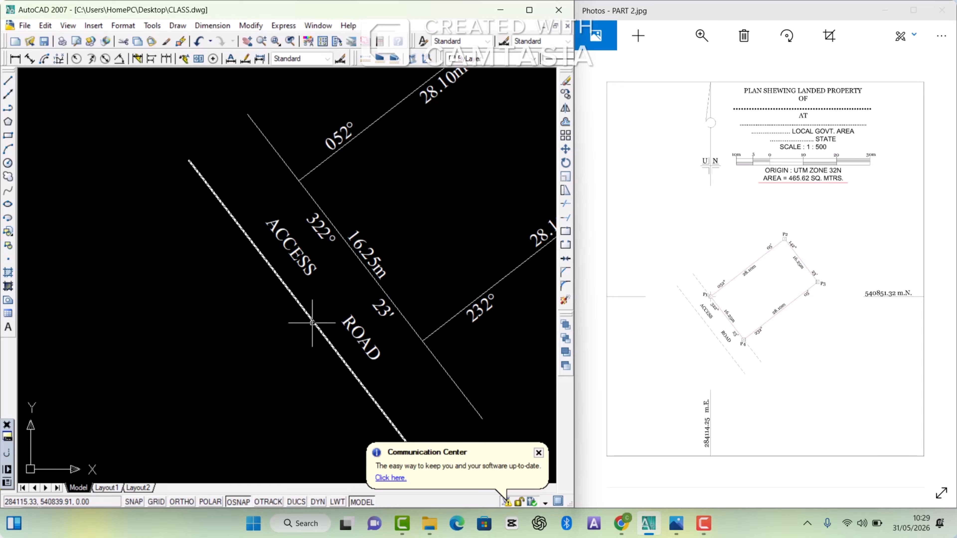
# Step: Calculate the parcel's area from its four corners, going from P1 through P2 and P3 to P4
pyautogui.scroll(-4, 312, 323)
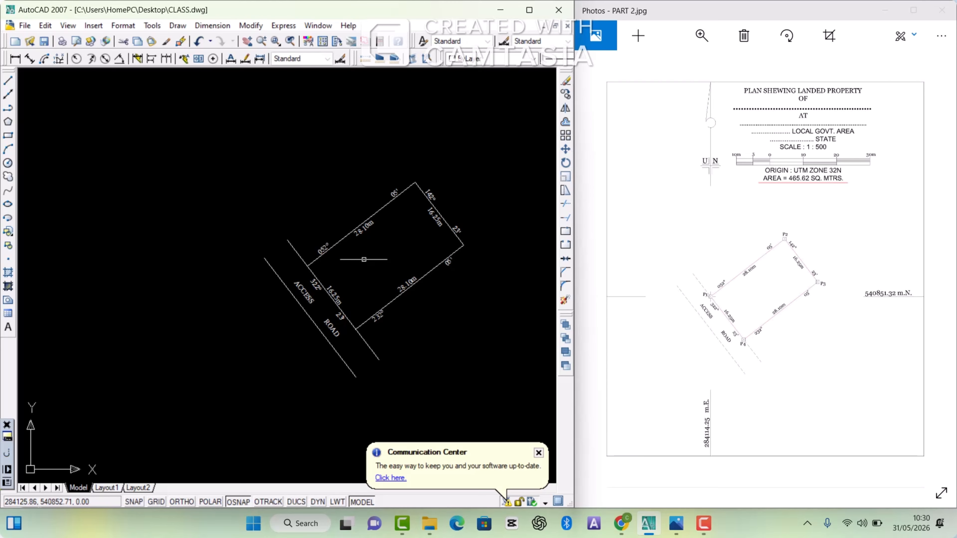
pyautogui.click(380, 61)
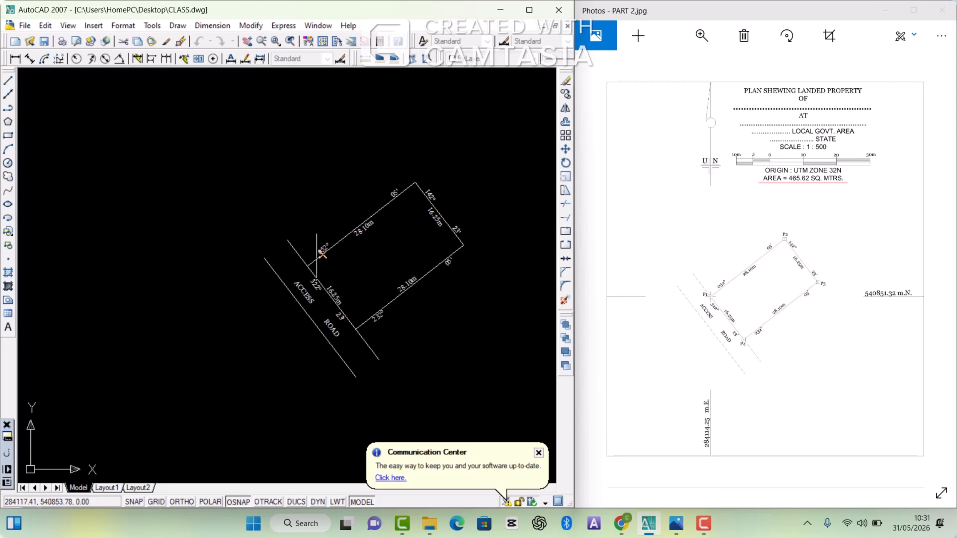
pyautogui.click(307, 266)
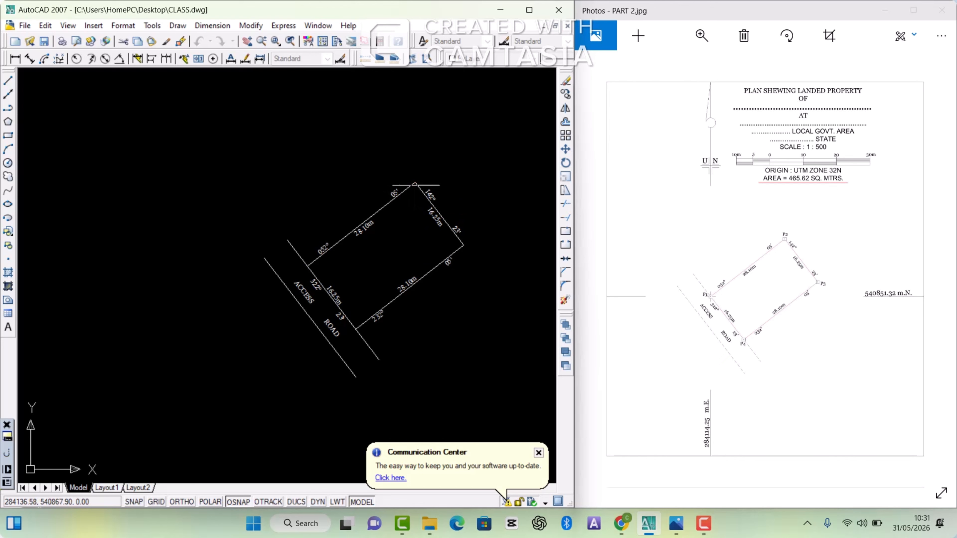
pyautogui.click(414, 185)
pyautogui.click(463, 245)
pyautogui.click(356, 329)
pyautogui.press('Return')
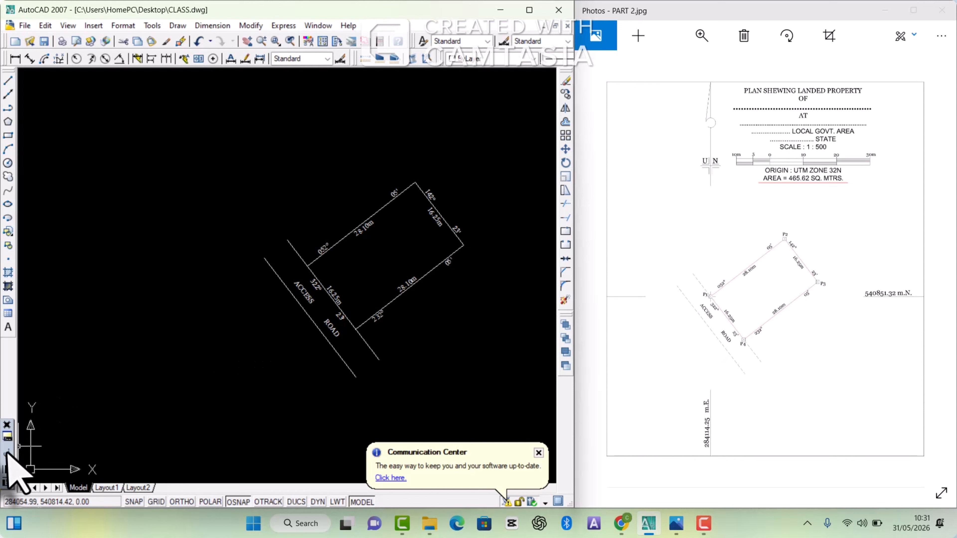
# Step: Copy the calculated area figure from the command history and paste it as text inside the parcel
pyautogui.moveTo(11, 472)
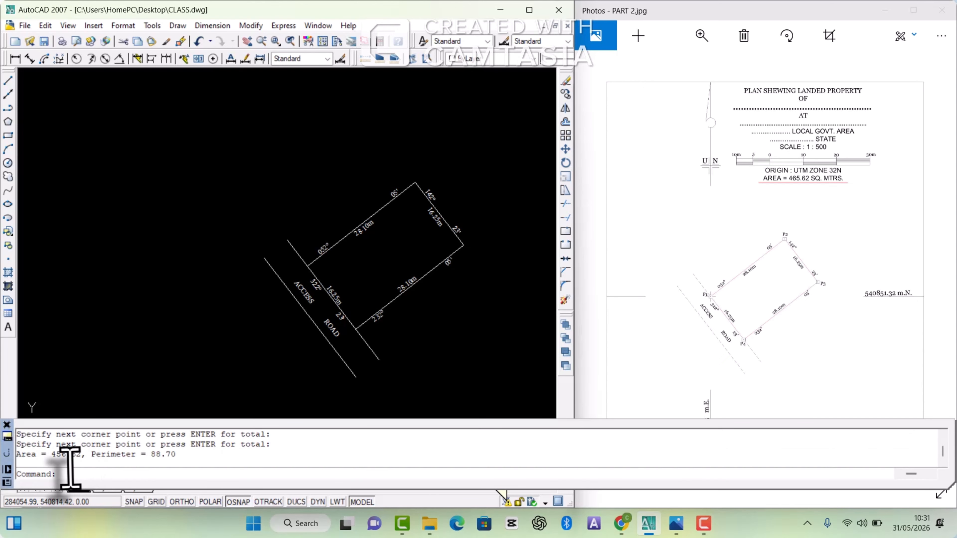
pyautogui.moveTo(80, 454); pyautogui.dragTo(53, 455)
pyautogui.rightClick(52, 460)
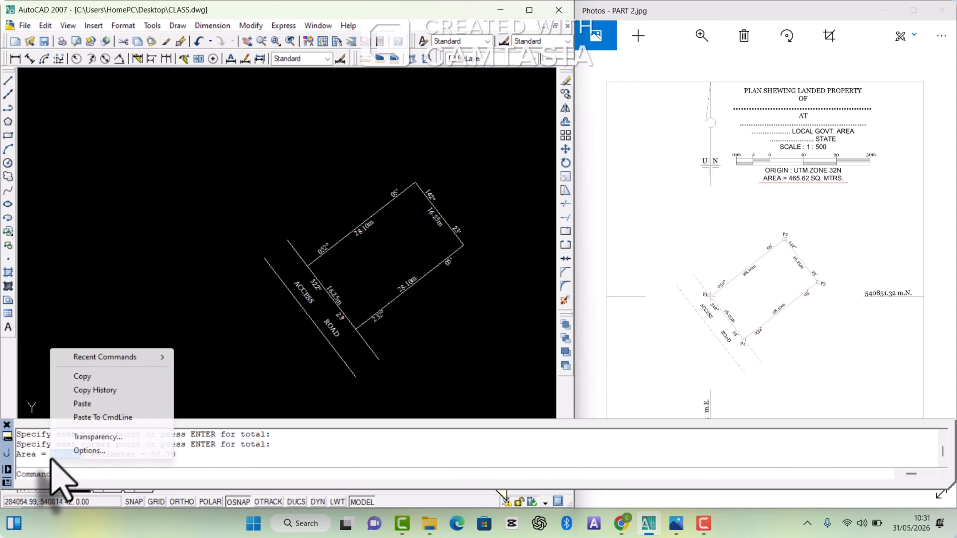
pyautogui.click(86, 376)
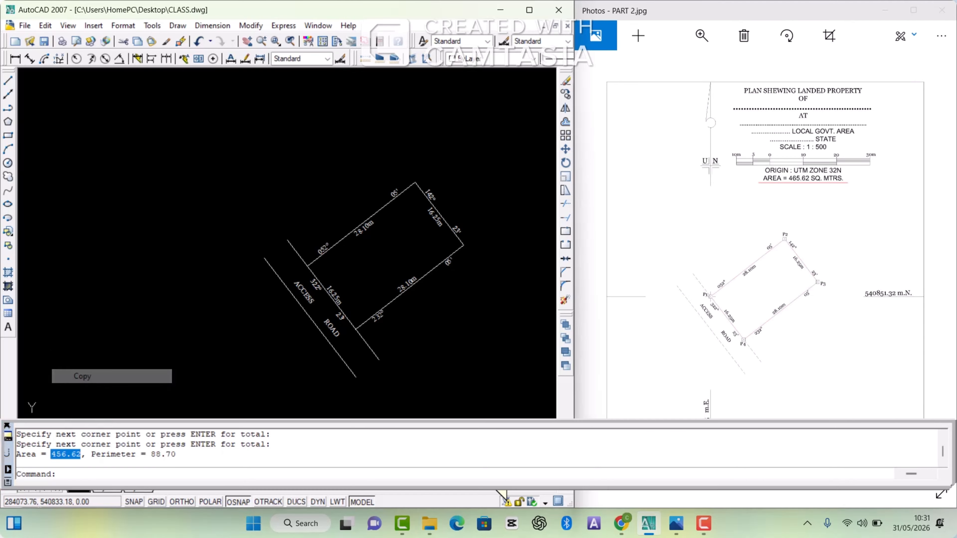
pyautogui.rightClick(275, 195)
pyautogui.click(302, 274)
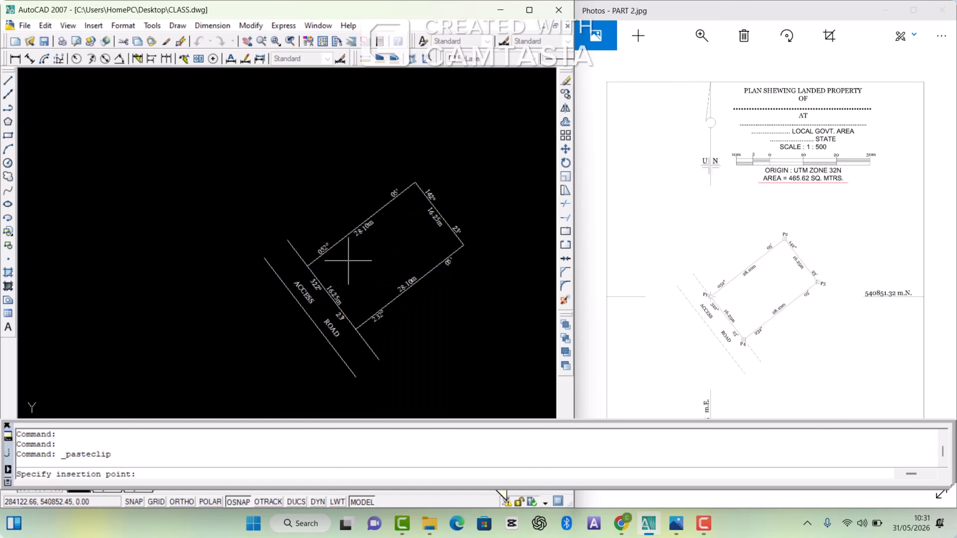
pyautogui.scroll(2, 361, 261)
pyautogui.click(384, 253)
pyautogui.doubleClick(398, 252)
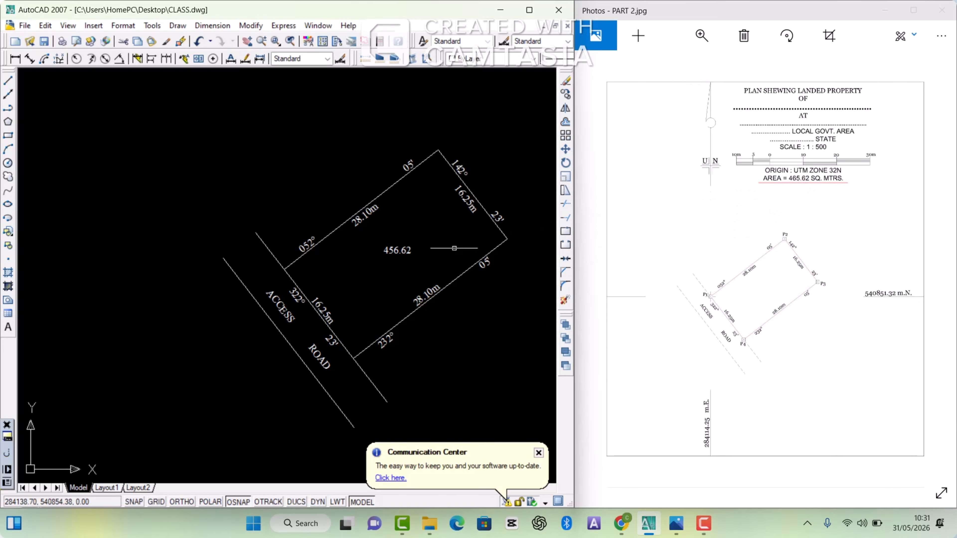
pyautogui.scroll(-2, 371, 252)
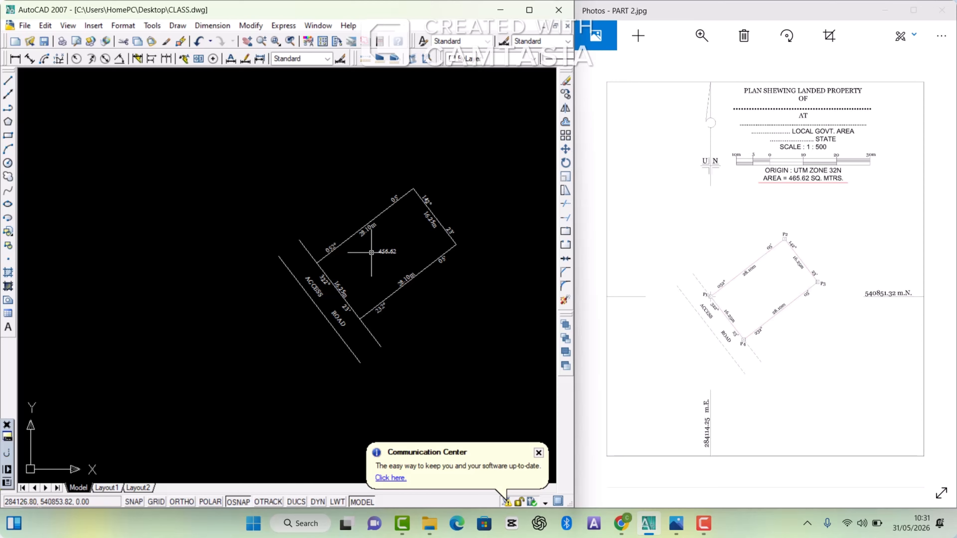